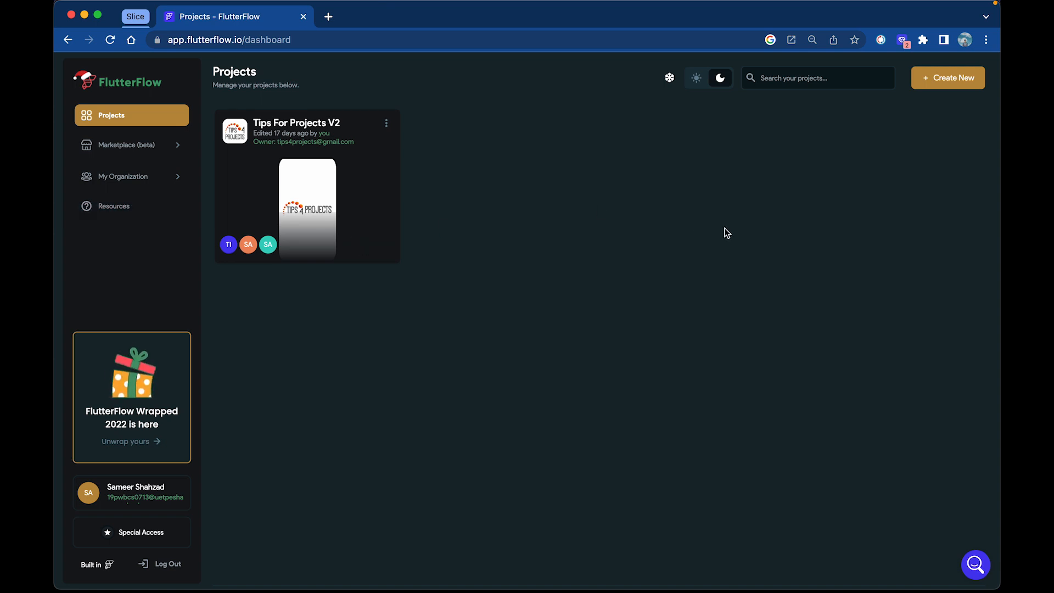
Create a new blank app project named Tutorial
{"action": "left_click", "coordinate": [940, 83]}
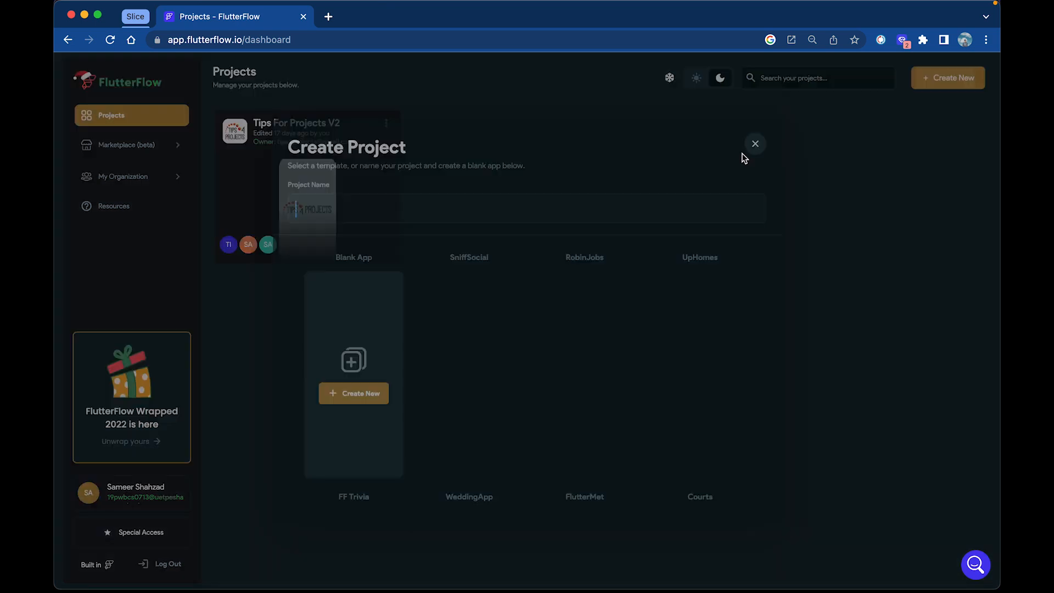
{"action": "left_click", "coordinate": [587, 215]}
{"action": "type", "text": "Tt"}
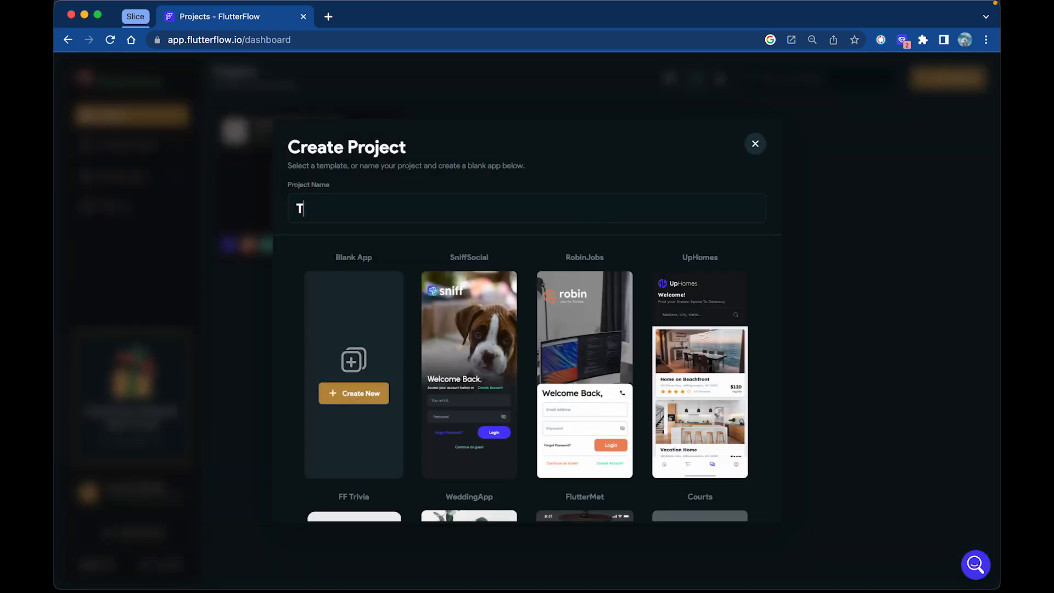
{"action": "type", "text": "u"}
{"action": "key", "text": "BackSpace"}
{"action": "key", "text": "BackSpace"}
{"action": "type", "text": "utorial"}
{"action": "left_click", "coordinate": [378, 398]}
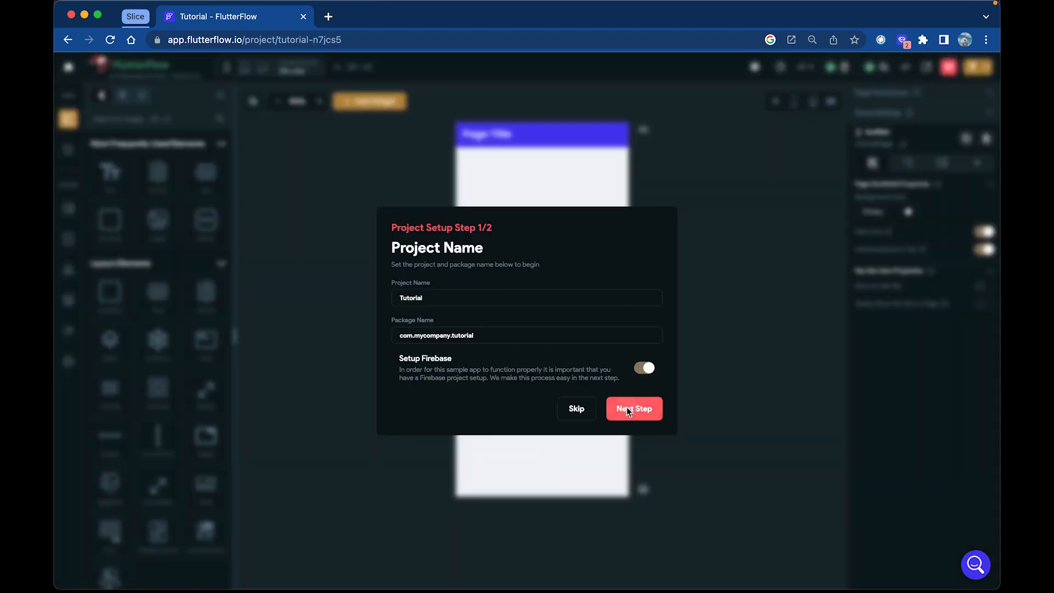
Complete the project setup without Firebase, keeping the package name com.mycompany.tutorial, and start building
{"action": "left_click", "coordinate": [627, 408]}
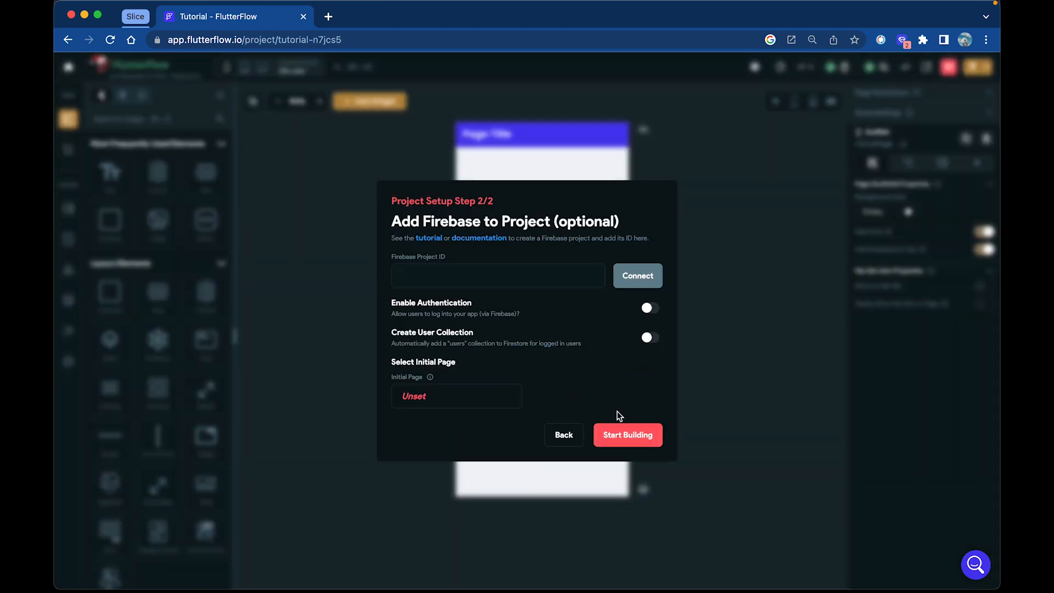
{"action": "left_click", "coordinate": [575, 437]}
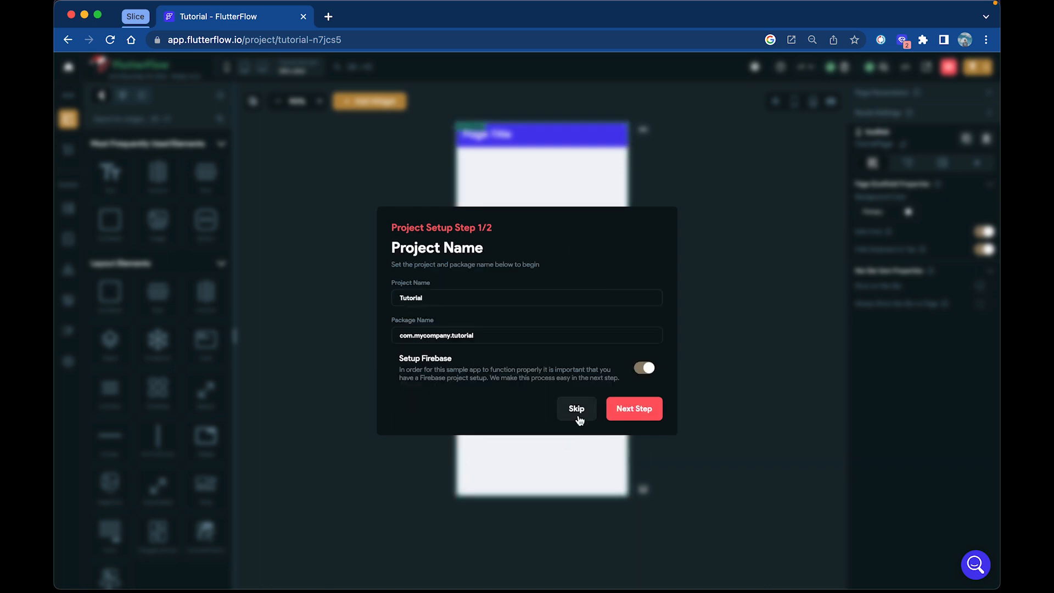
{"action": "left_click", "coordinate": [578, 417]}
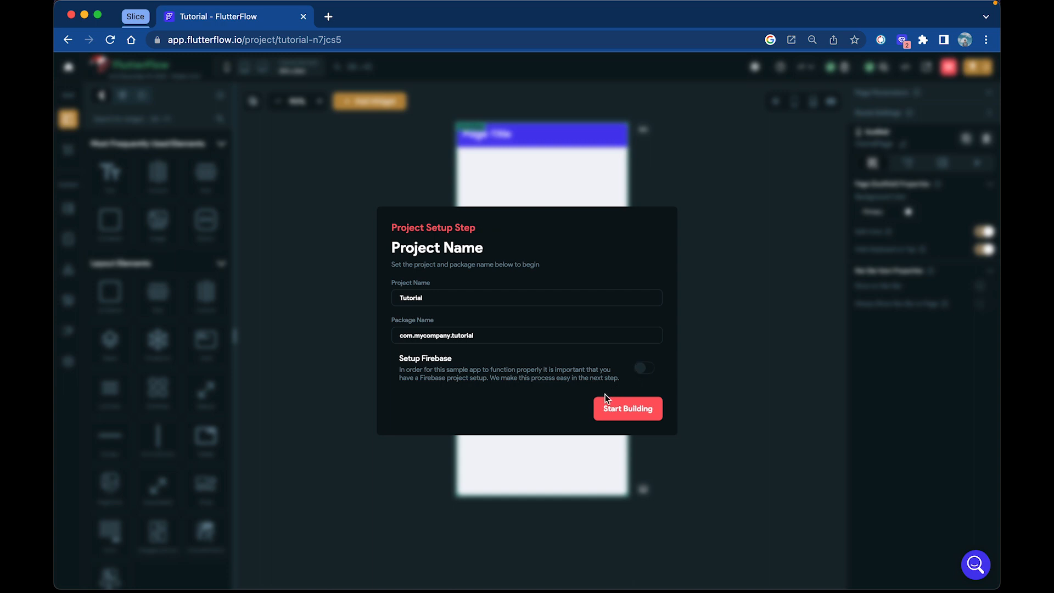
{"action": "left_click", "coordinate": [628, 413]}
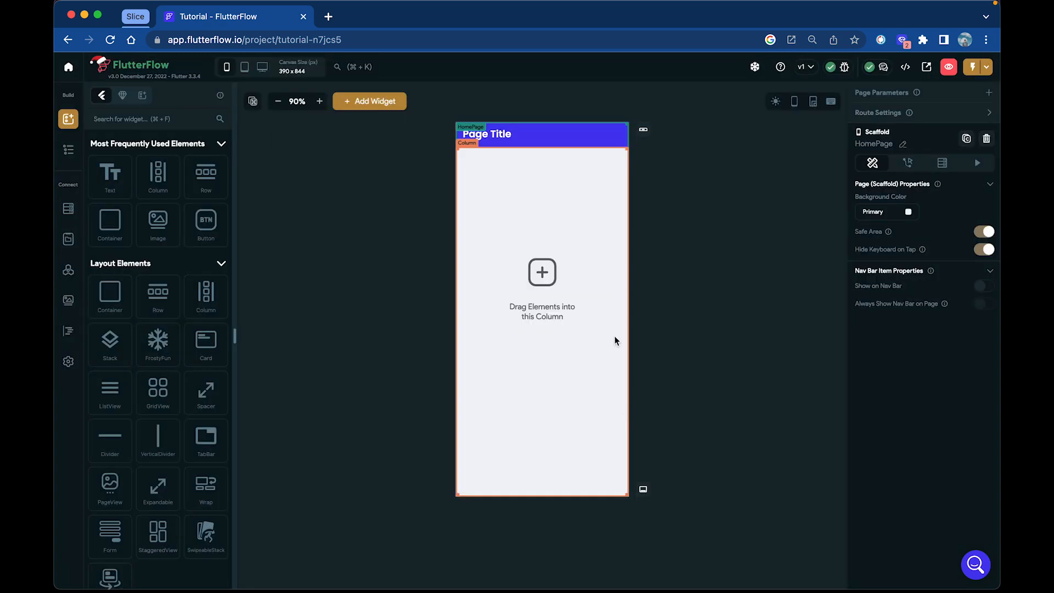
Delete the default column and the Page Title app bar from the HomePage
{"action": "left_click", "coordinate": [603, 306]}
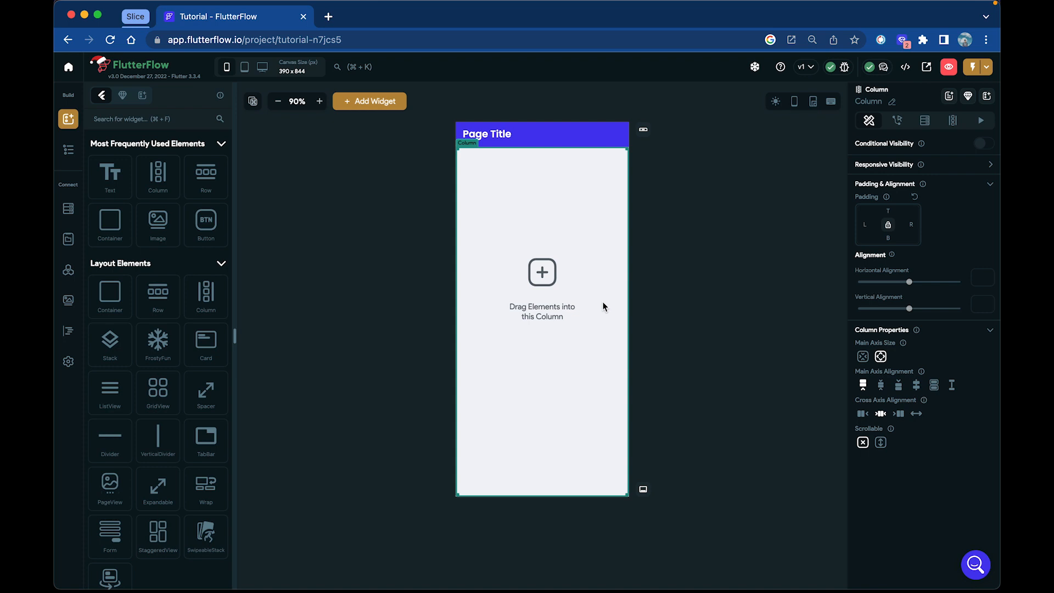
{"action": "key", "text": "Delete"}
{"action": "left_click", "coordinate": [579, 138]}
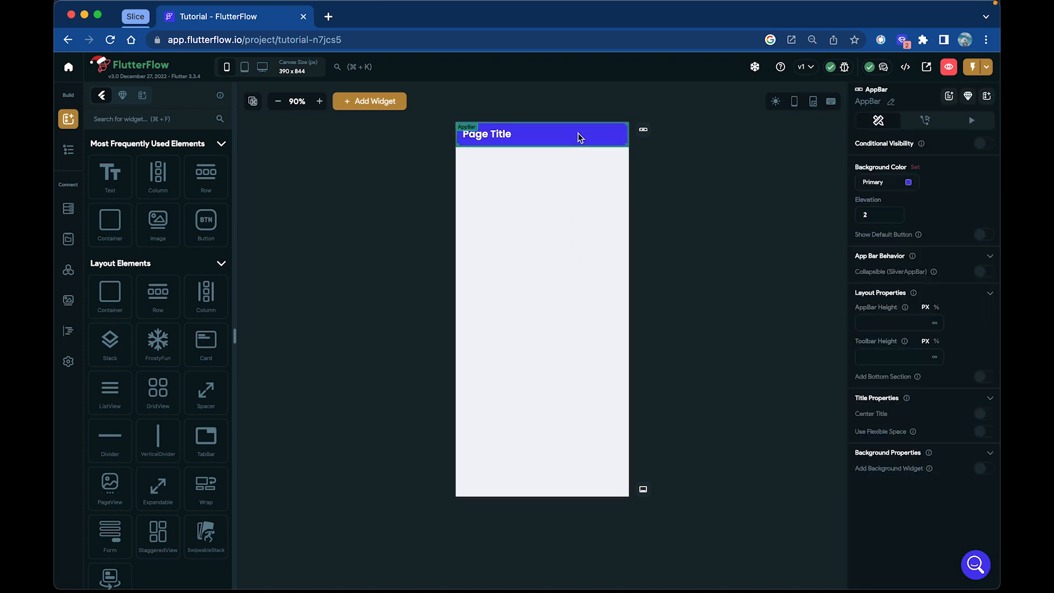
{"action": "key", "text": "Delete"}
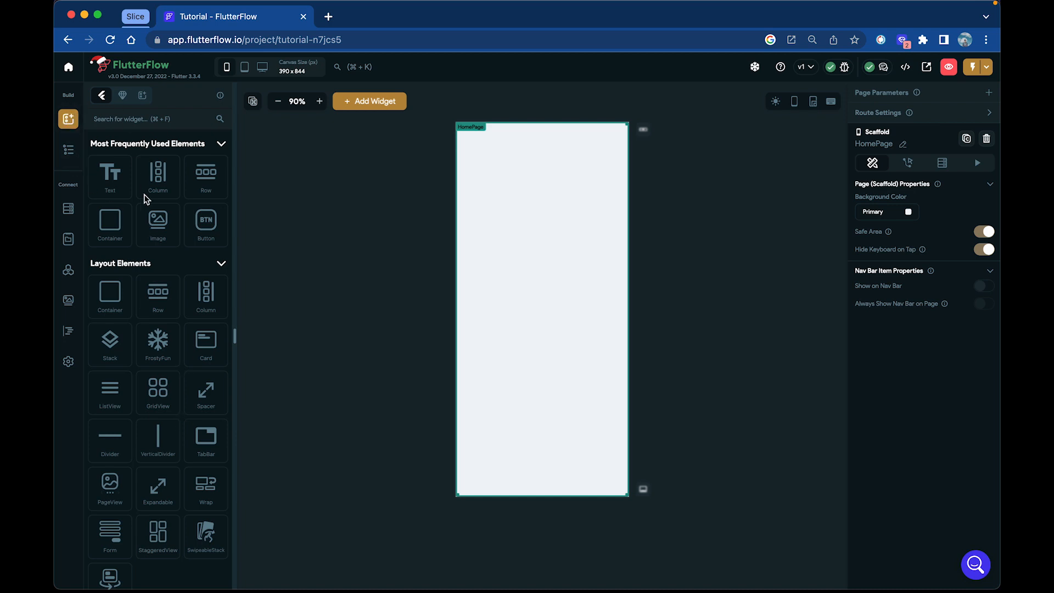
Add a Text widget to the body of the empty HomePage
{"action": "left_click", "coordinate": [220, 144]}
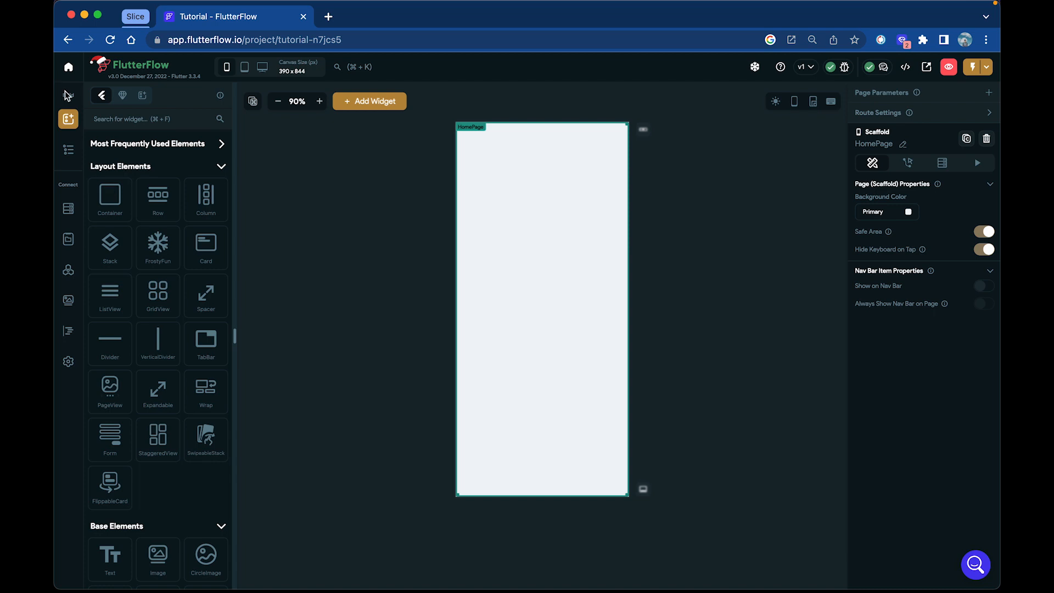
{"action": "left_click", "coordinate": [69, 154]}
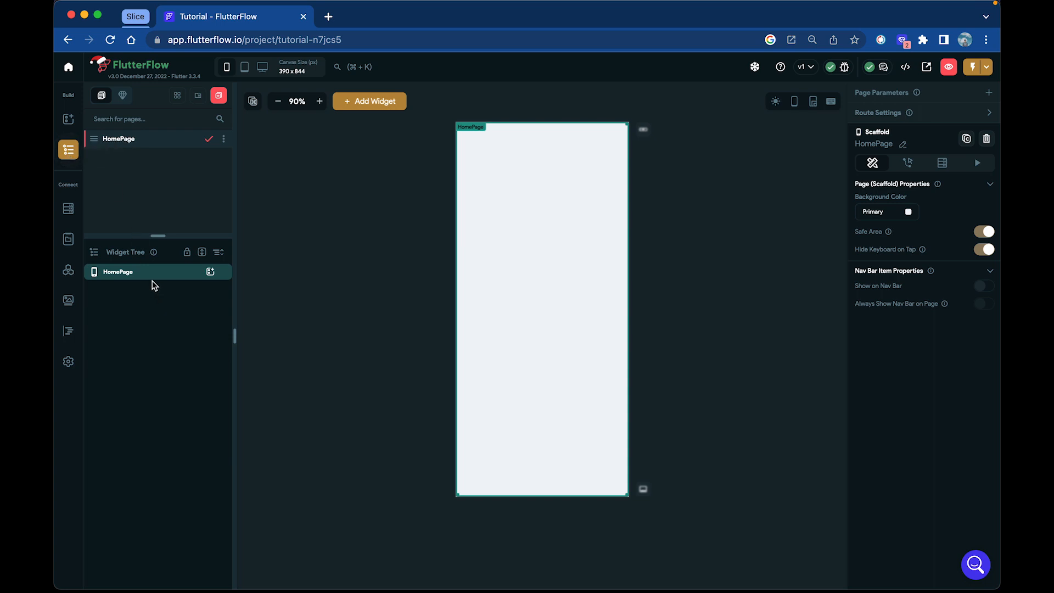
{"action": "left_click", "coordinate": [69, 119]}
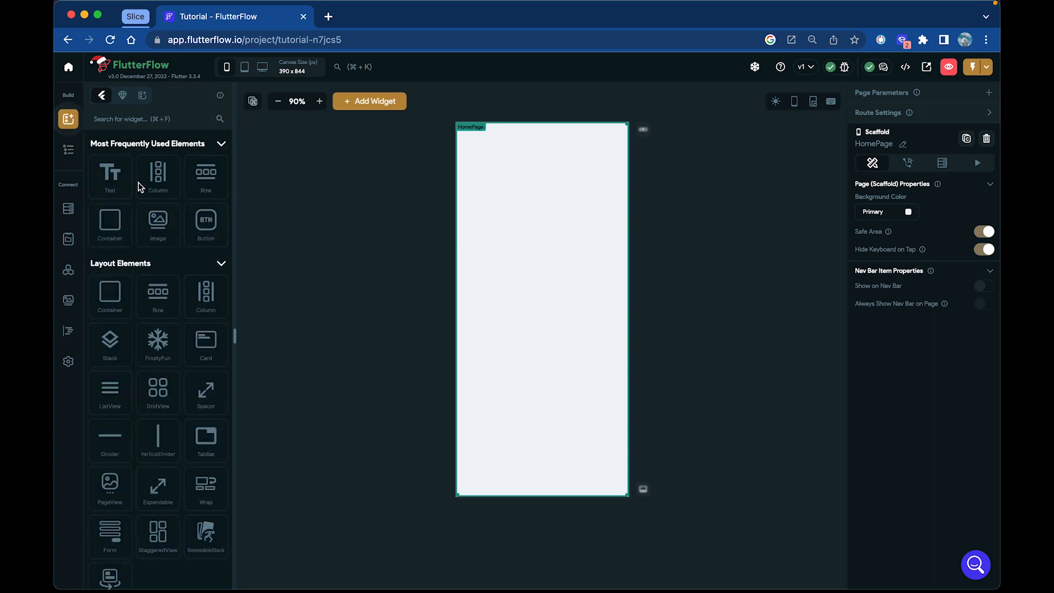
{"action": "left_click_drag", "start_coordinate": [113, 178], "coordinate": [496, 223]}
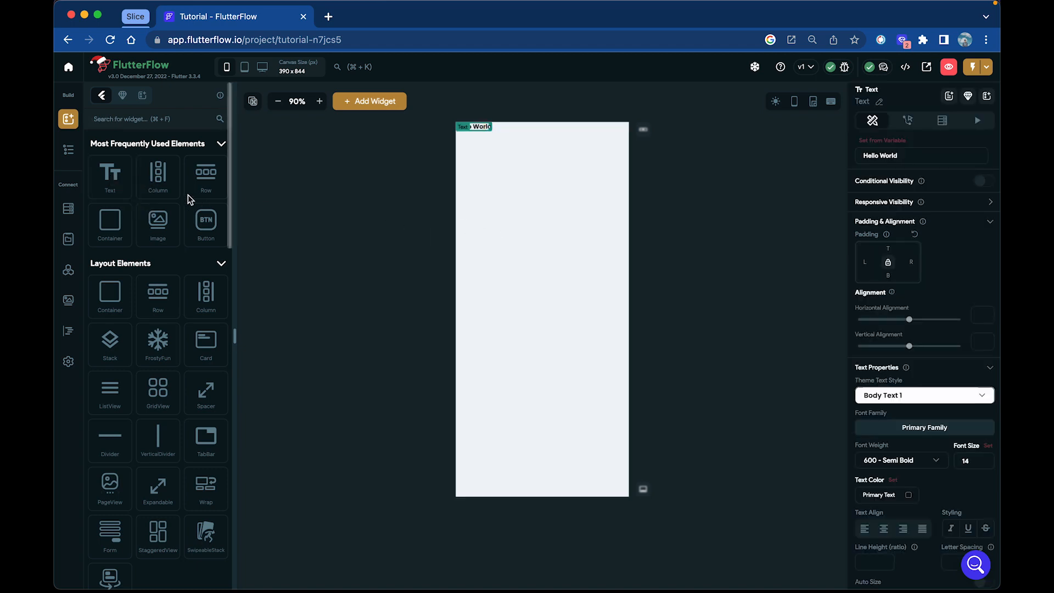
Look through the widget tree and the Firestore, Local State, API Calls, Project Media and Custom Code sections
{"action": "left_click", "coordinate": [68, 150]}
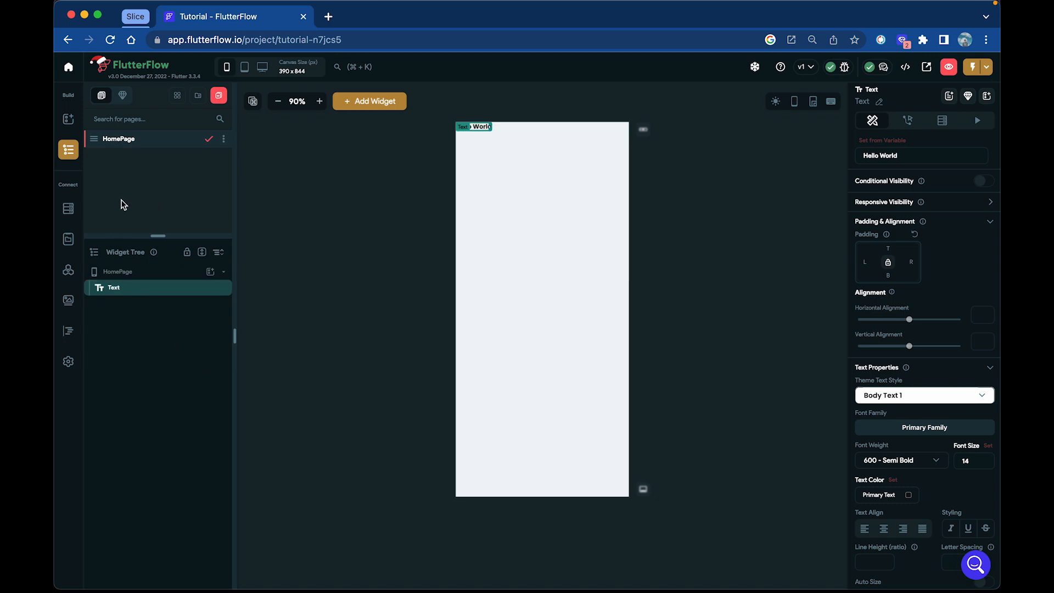
{"action": "left_click", "coordinate": [69, 212]}
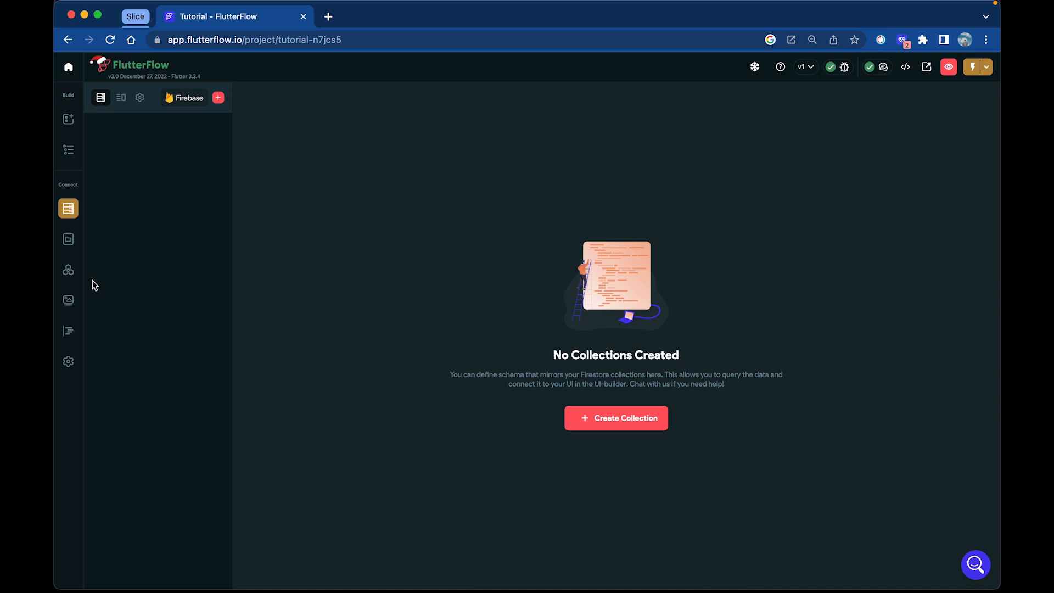
{"action": "left_click", "coordinate": [68, 242]}
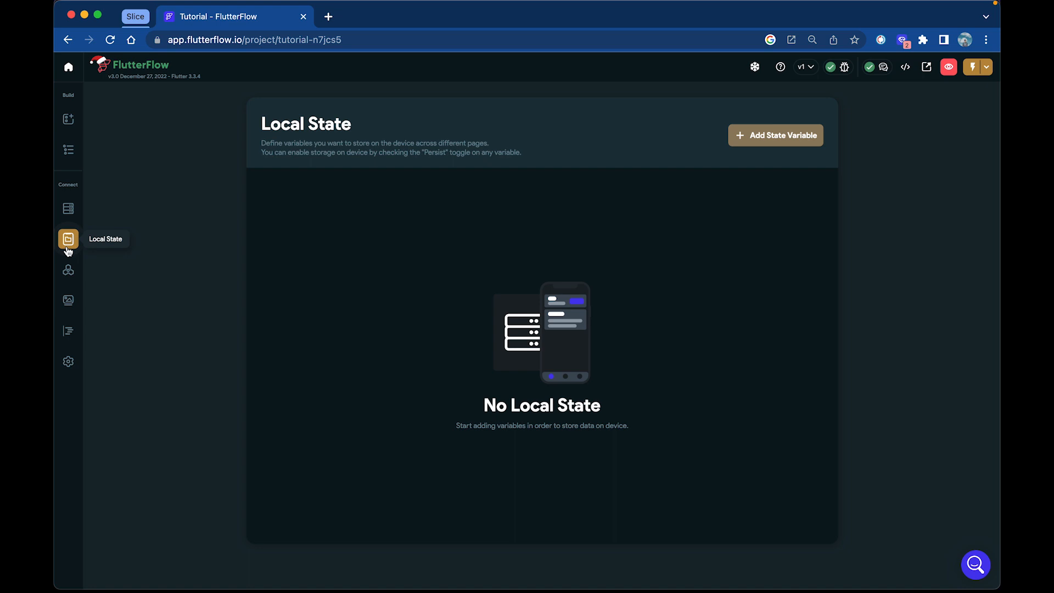
{"action": "left_click", "coordinate": [69, 270]}
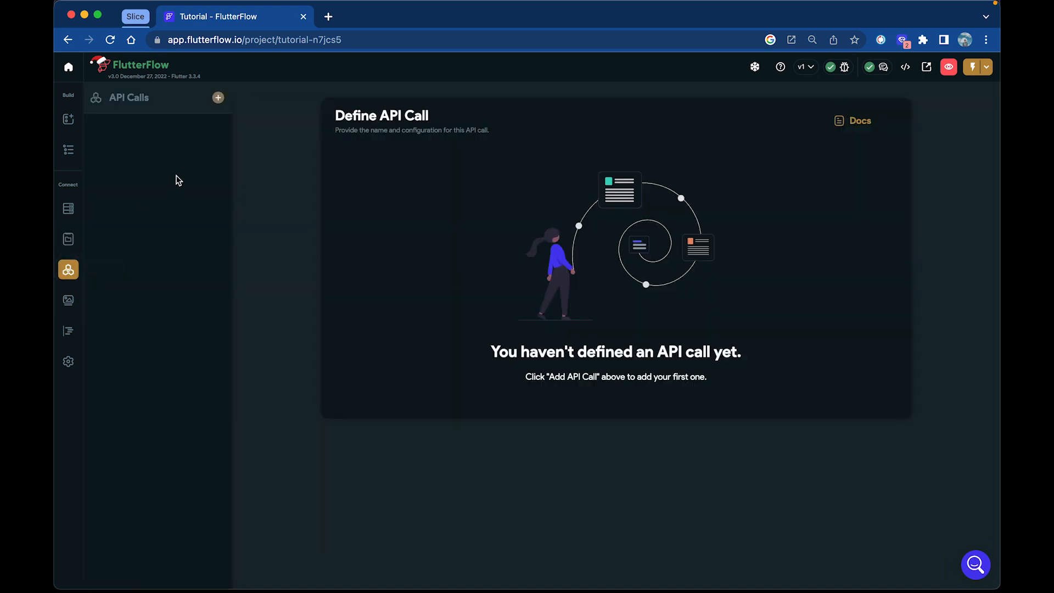
{"action": "left_click", "coordinate": [68, 300]}
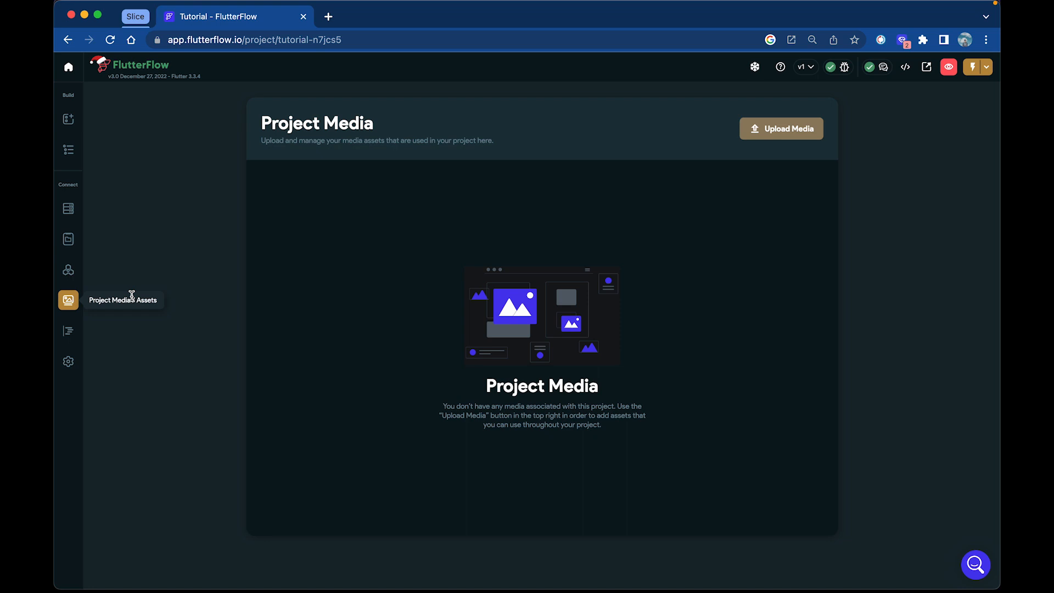
{"action": "left_click", "coordinate": [70, 331]}
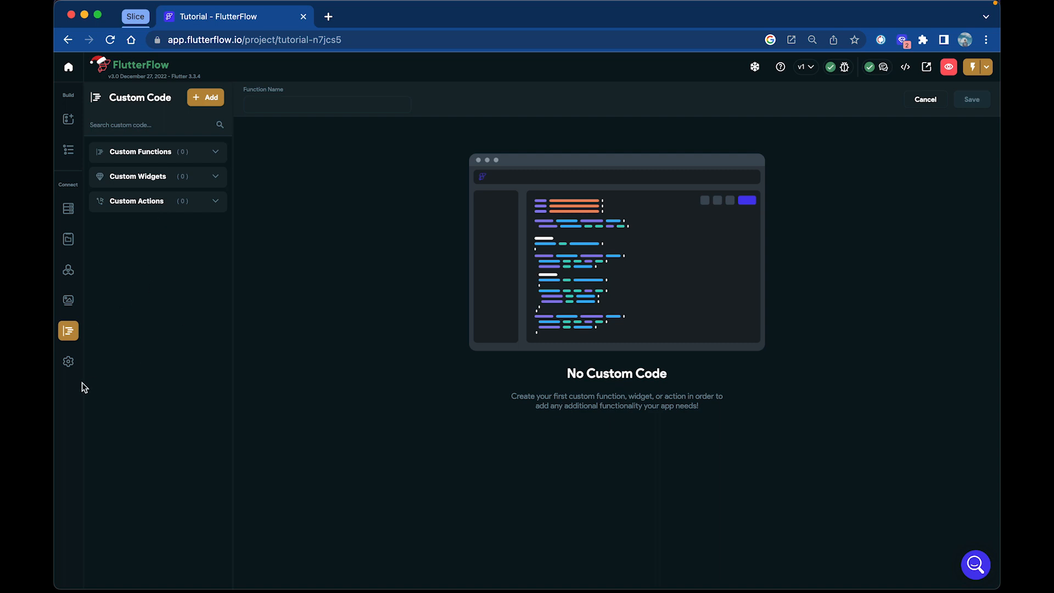
Look through the categories of the app settings, from General to Integrations
{"action": "left_click", "coordinate": [73, 366]}
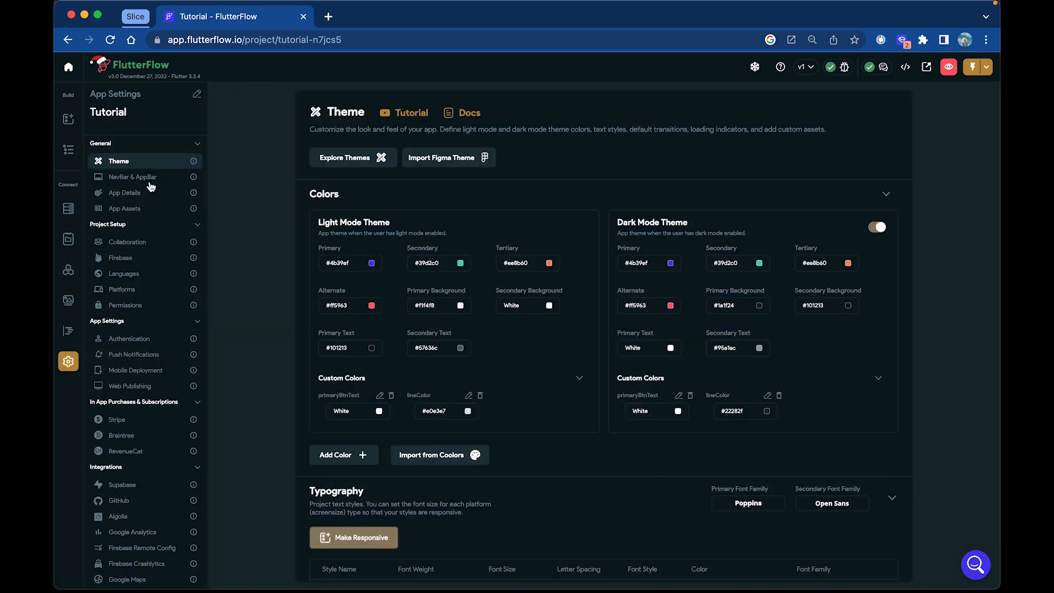
{"action": "left_click", "coordinate": [197, 145]}
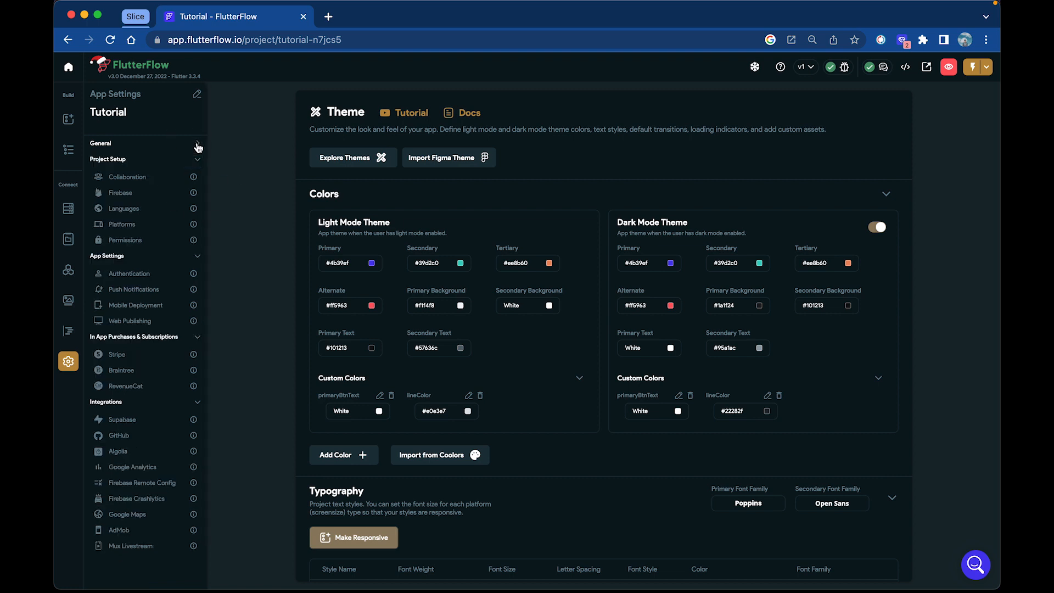
{"action": "left_click", "coordinate": [198, 145]}
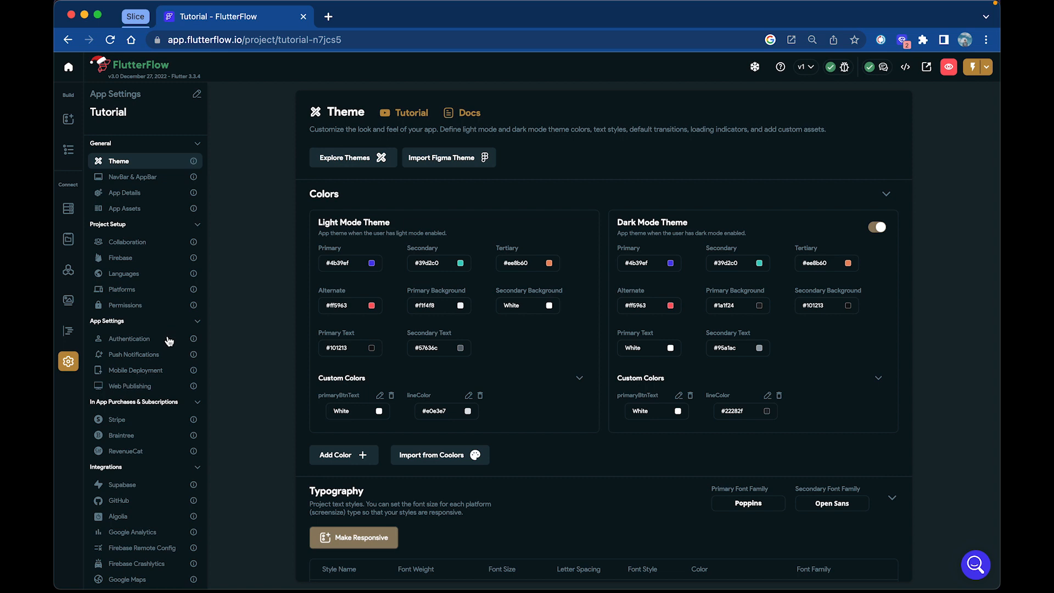
{"action": "scroll", "coordinate": [149, 420], "scroll_direction": "down", "scroll_amount": 3}
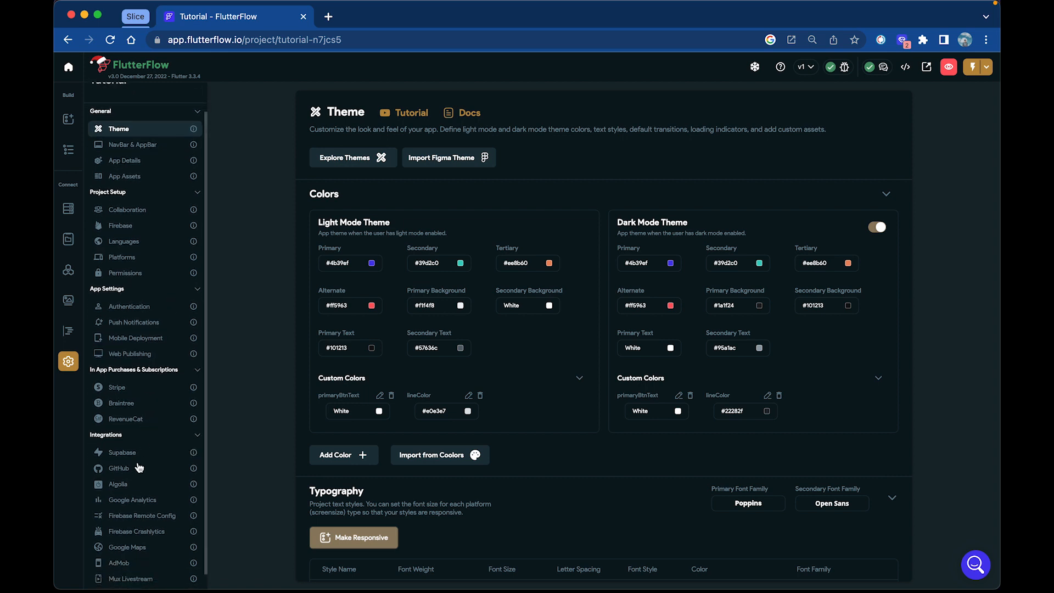
{"action": "scroll", "coordinate": [146, 329], "scroll_direction": "up", "scroll_amount": 3}
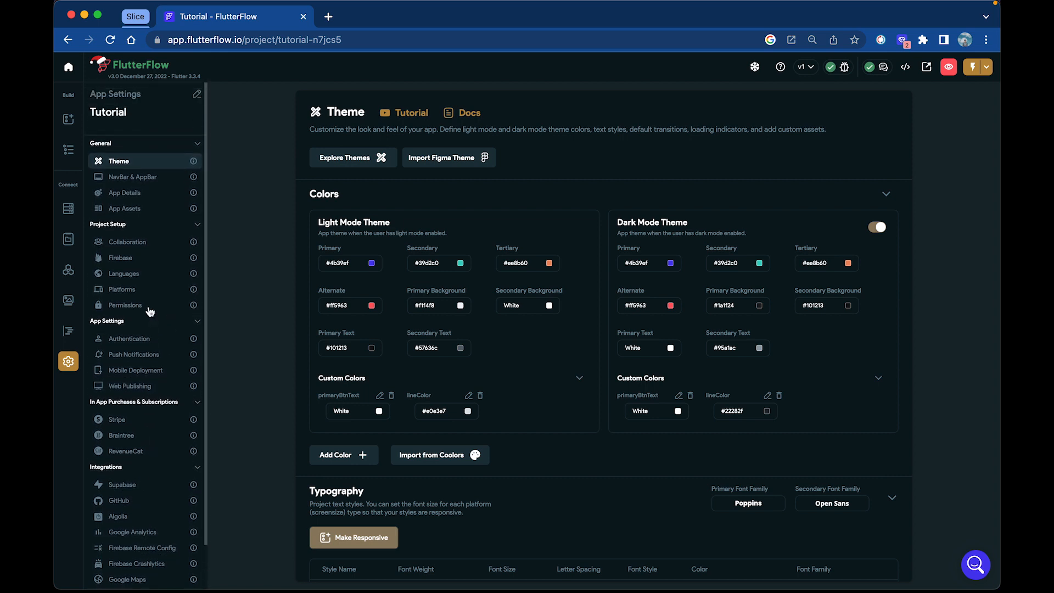
Search the widget elements for "app" and add an AppBar to the HomePage
{"action": "left_click", "coordinate": [70, 126]}
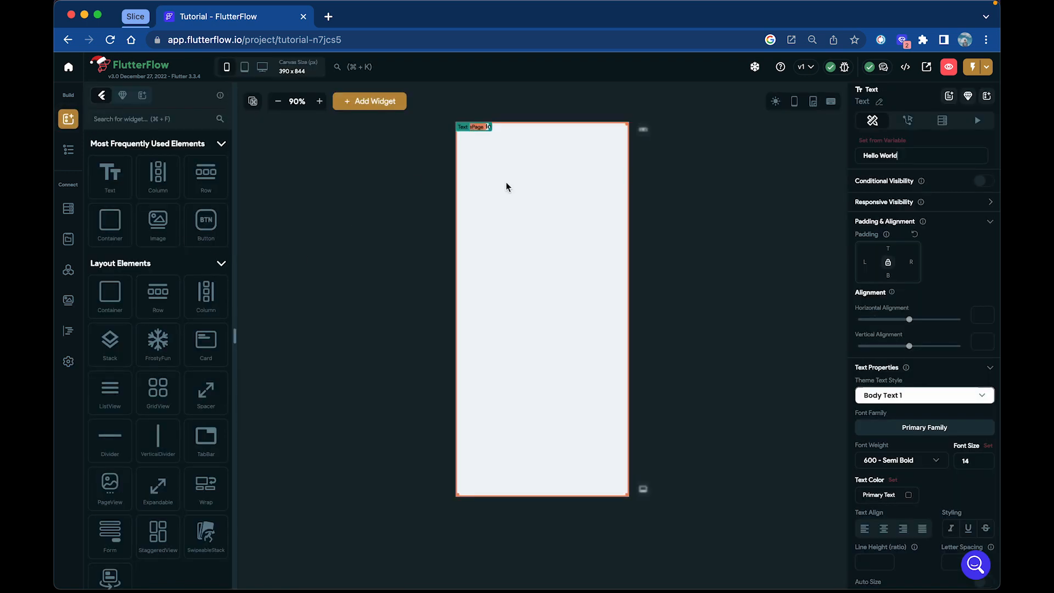
{"action": "key", "text": "BackSpace"}
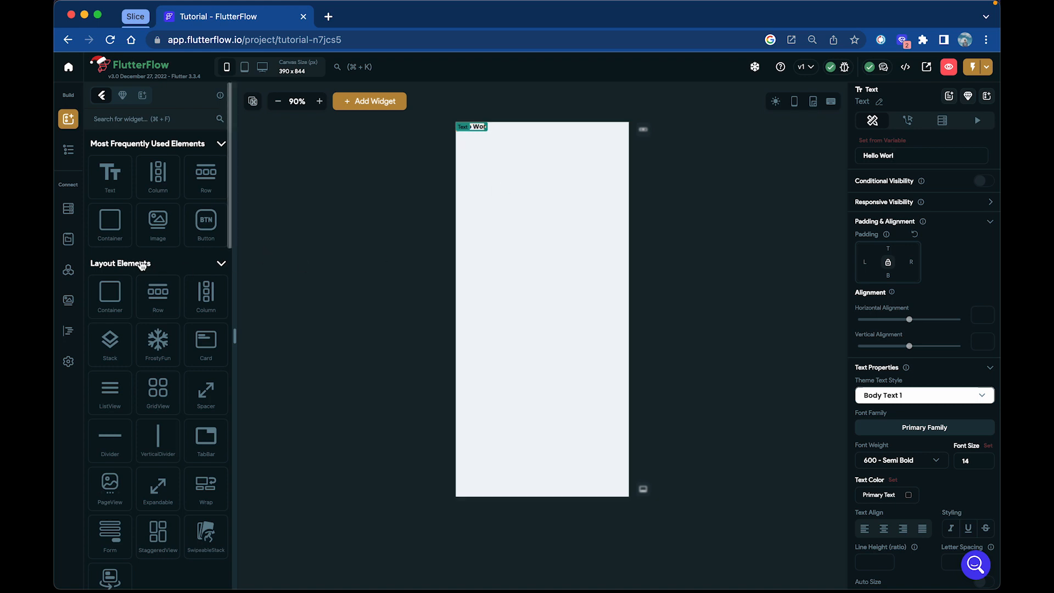
{"action": "scroll", "coordinate": [157, 358], "scroll_direction": "down", "scroll_amount": 1}
{"action": "scroll", "coordinate": [158, 357], "scroll_direction": "down", "scroll_amount": 3}
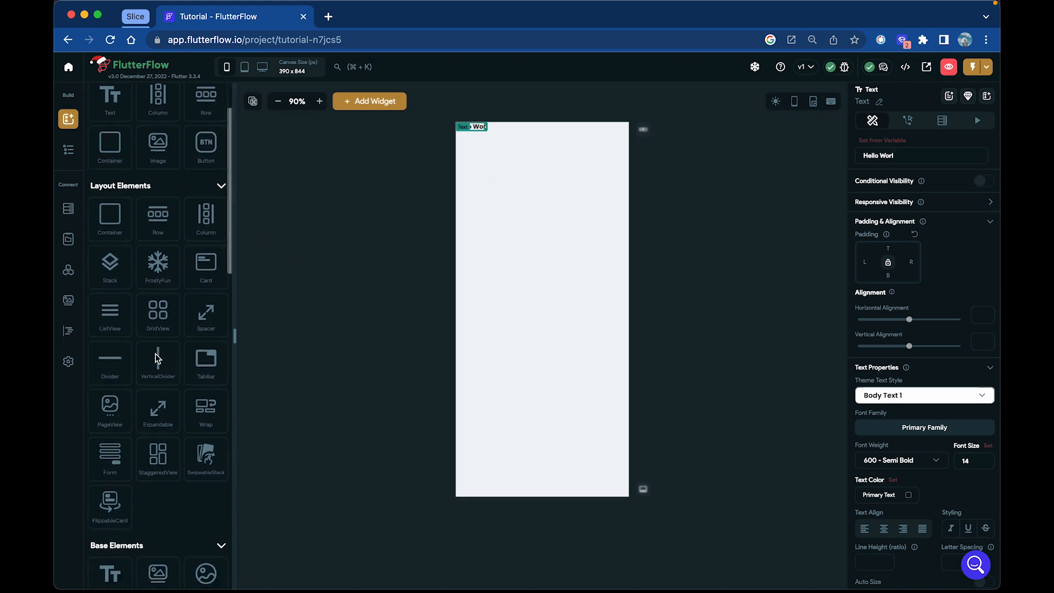
{"action": "scroll", "coordinate": [182, 326], "scroll_direction": "up", "scroll_amount": 3}
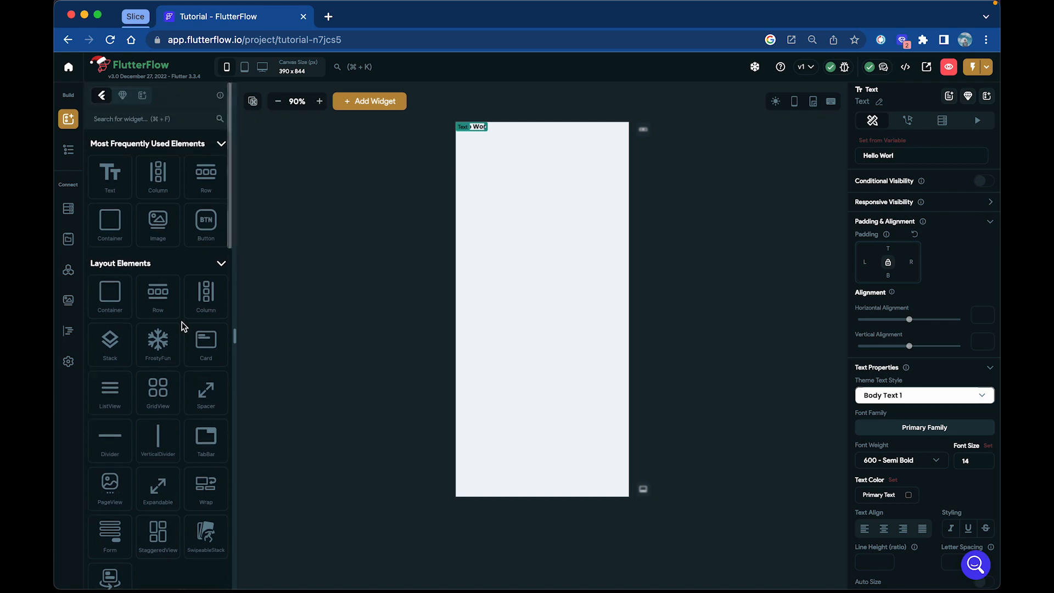
{"action": "left_click", "coordinate": [141, 120]}
{"action": "type", "text": "app"}
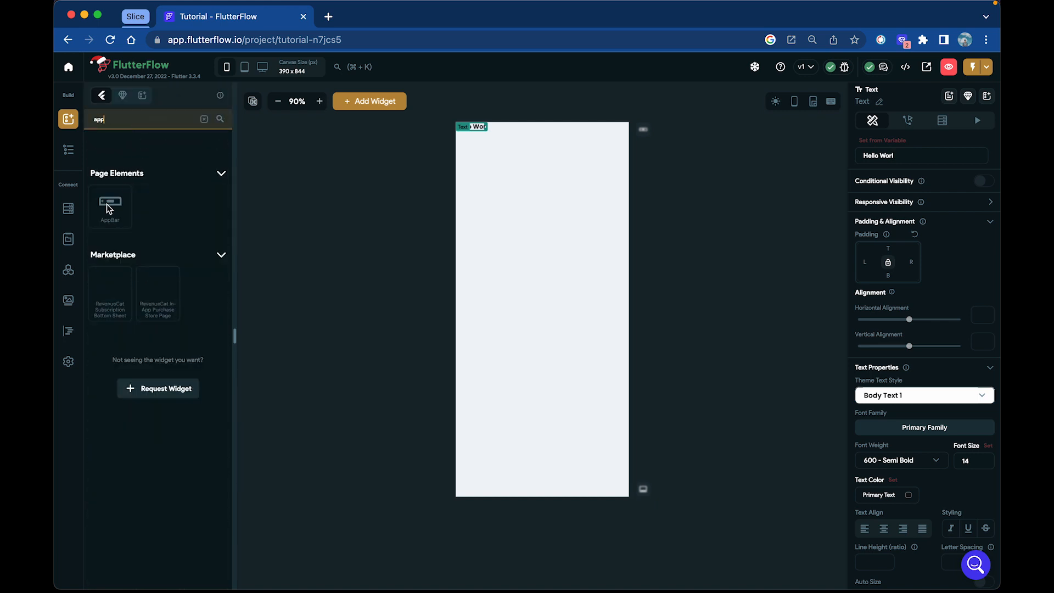
{"action": "left_click_drag", "start_coordinate": [110, 204], "coordinate": [519, 175]}
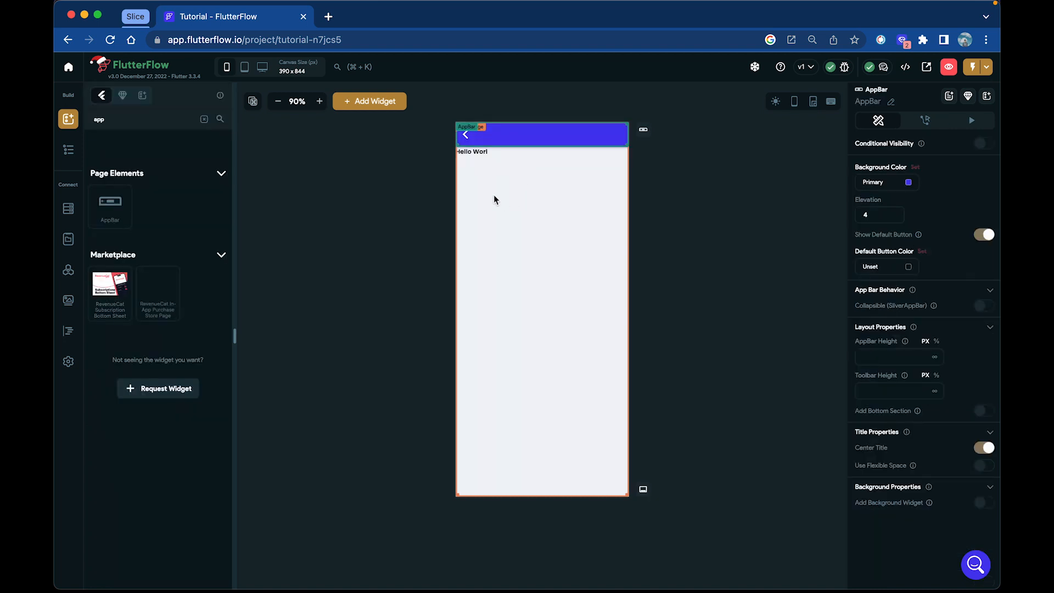
Delete the text widget below the app bar on the HomePage
{"action": "left_click", "coordinate": [480, 153]}
{"action": "key", "text": "BackSpace"}
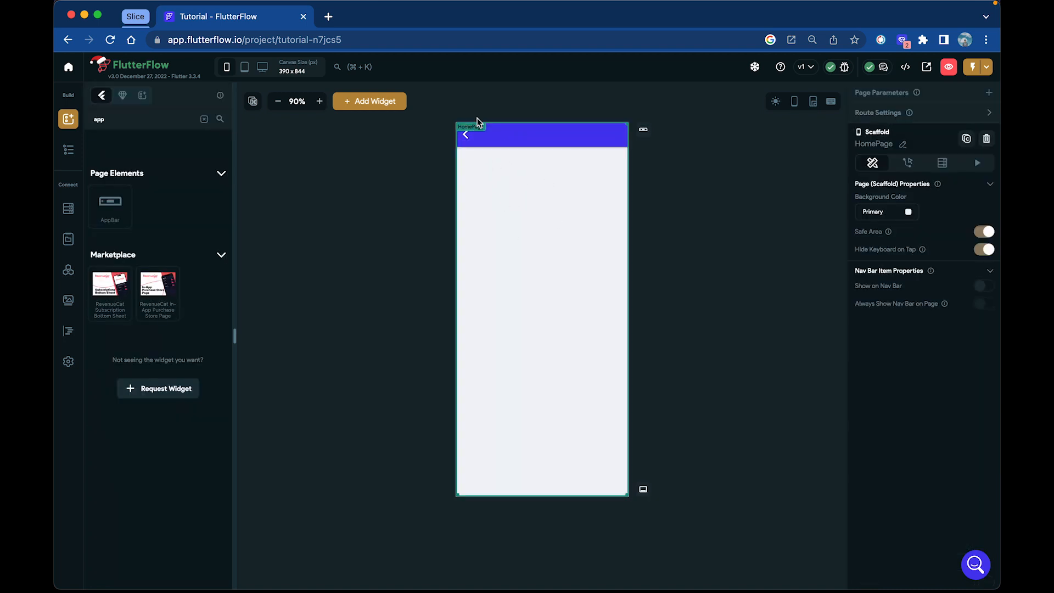
Add a Text widget to the title section of the app bar
{"action": "left_click", "coordinate": [458, 141]}
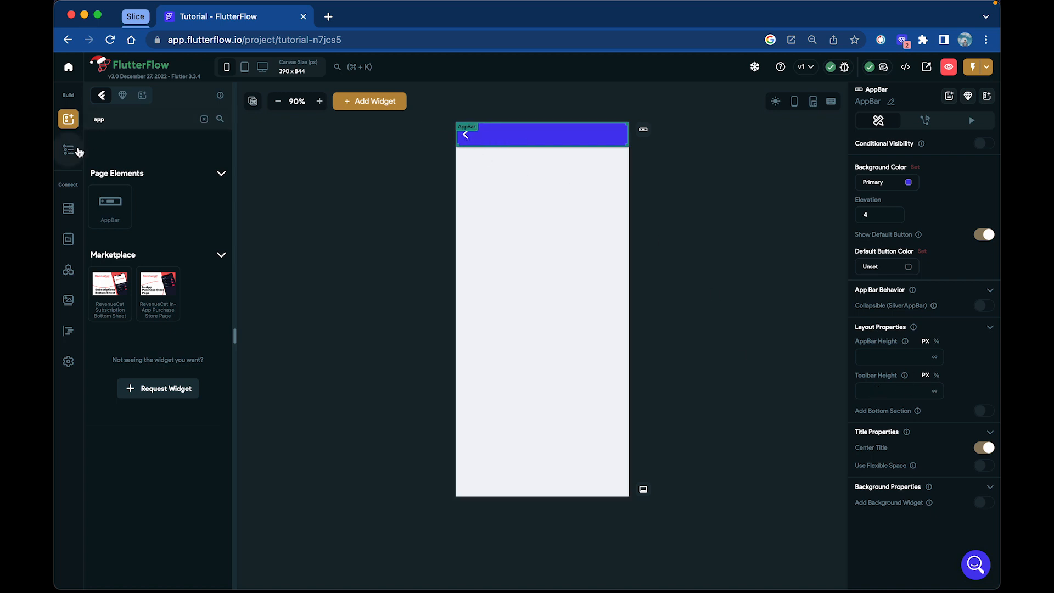
{"action": "left_click", "coordinate": [69, 149]}
{"action": "left_click", "coordinate": [68, 119]}
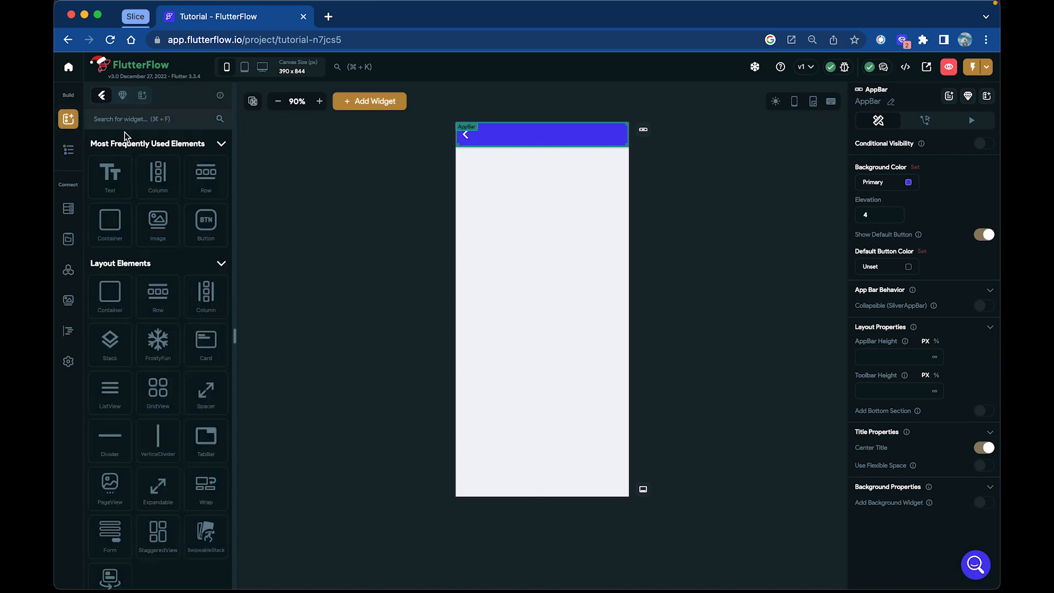
{"action": "left_click_drag", "start_coordinate": [116, 173], "coordinate": [539, 135]}
{"action": "left_click_drag", "start_coordinate": [105, 172], "coordinate": [538, 147]}
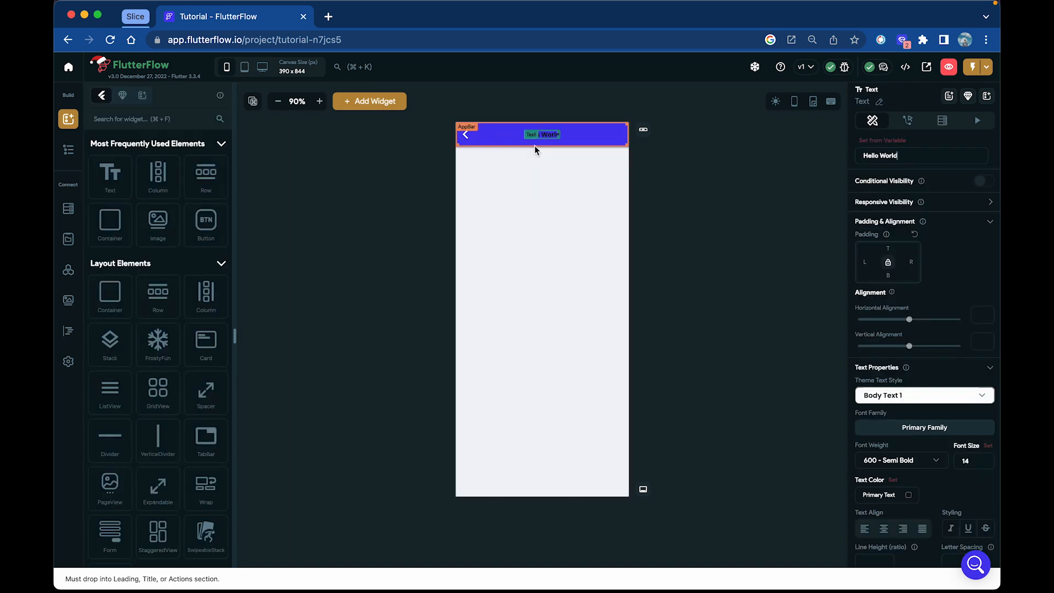
Change the app bar title text to "Example App"
{"action": "key", "text": "BackSpace"}
{"action": "key", "text": "BackSpace"}
{"action": "key", "text": "BackSpace"}
{"action": "key", "text": "BackSpace"}
{"action": "key", "text": "BackSpace"}
{"action": "key", "text": "BackSpace"}
{"action": "key", "text": "BackSpace"}
{"action": "key", "text": "BackSpace"}
{"action": "key", "text": "BackSpace"}
{"action": "key", "text": "BackSpace"}
{"action": "key", "text": "BackSpace"}
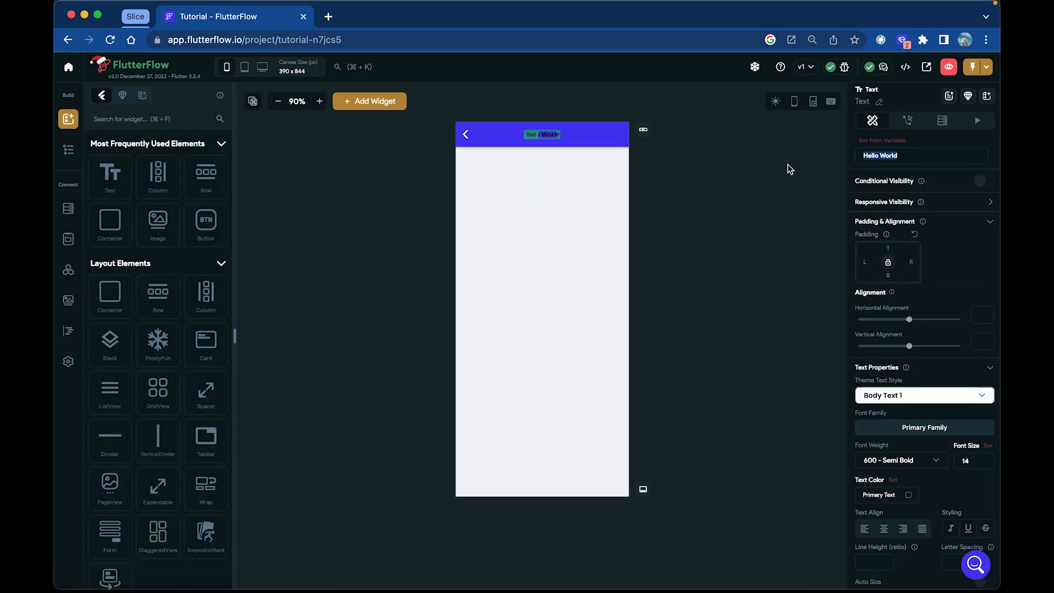
{"action": "type", "text": "Exsmp"}
{"action": "key", "text": "BackSpace"}
{"action": "key", "text": "BackSpace"}
{"action": "type", "text": "mple App"}
Set the text color of the app bar title to white (#FFFFFF)
{"action": "scroll", "coordinate": [924, 411], "scroll_direction": "down", "scroll_amount": 2}
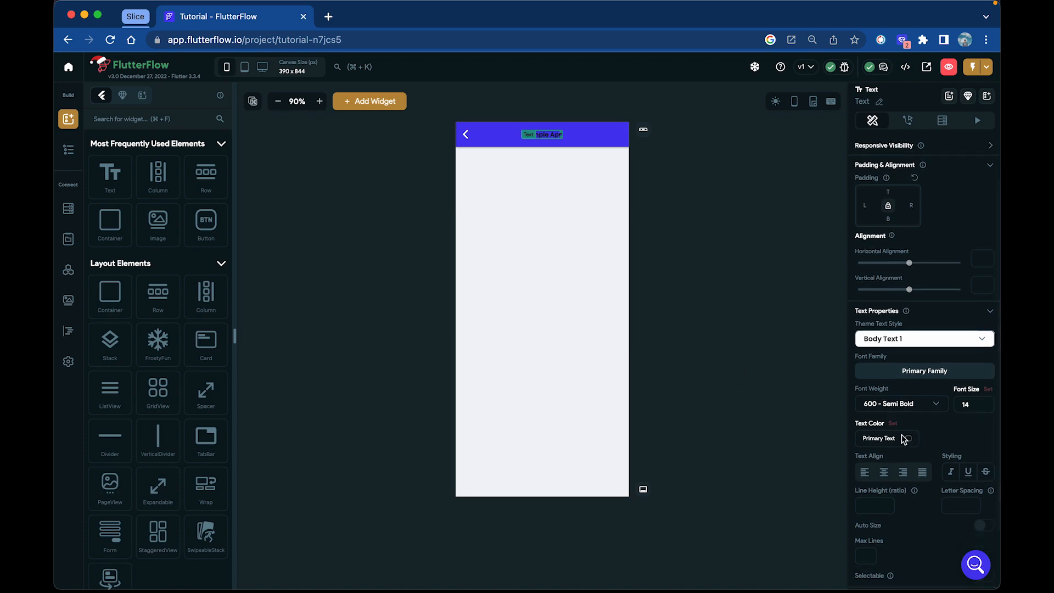
{"action": "left_click", "coordinate": [906, 438]}
{"action": "left_click_drag", "start_coordinate": [371, 203], "coordinate": [369, 199]}
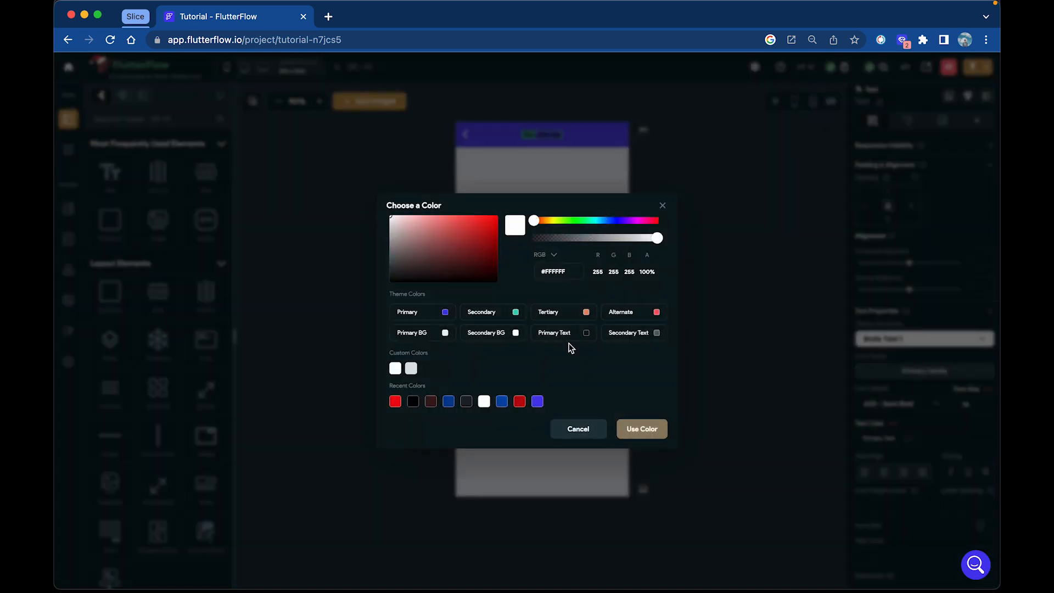
{"action": "left_click", "coordinate": [637, 427]}
{"action": "left_click", "coordinate": [696, 409]}
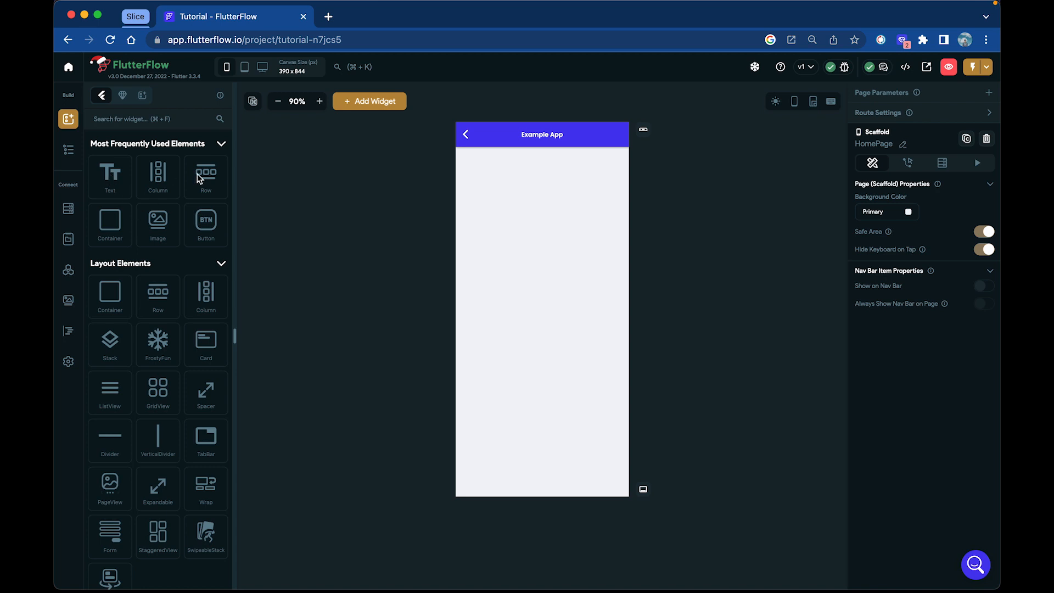
Add a Row to the HomePage body and place a Column inside it
{"action": "left_click_drag", "start_coordinate": [196, 174], "coordinate": [577, 238]}
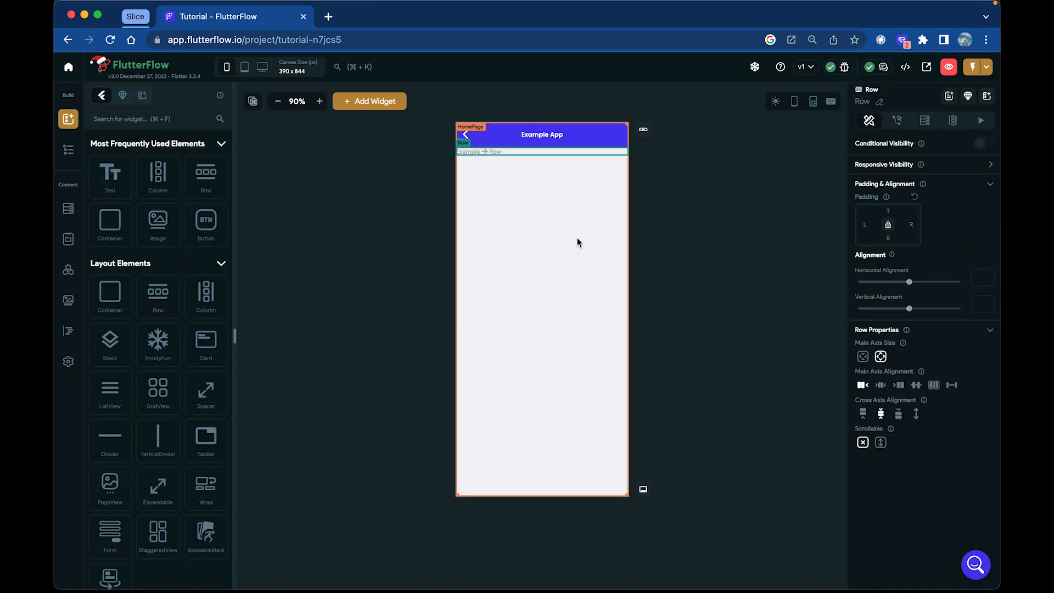
{"action": "left_click_drag", "start_coordinate": [177, 194], "coordinate": [526, 152]}
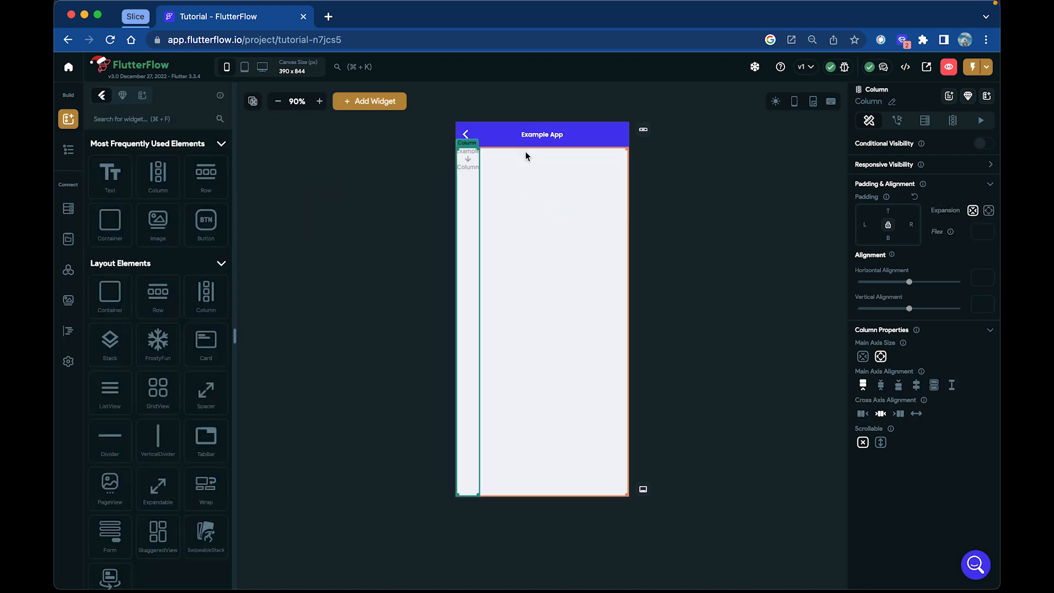
Set the main axis alignment of both the Row and the Column inside it to Center
{"action": "left_click", "coordinate": [68, 153]}
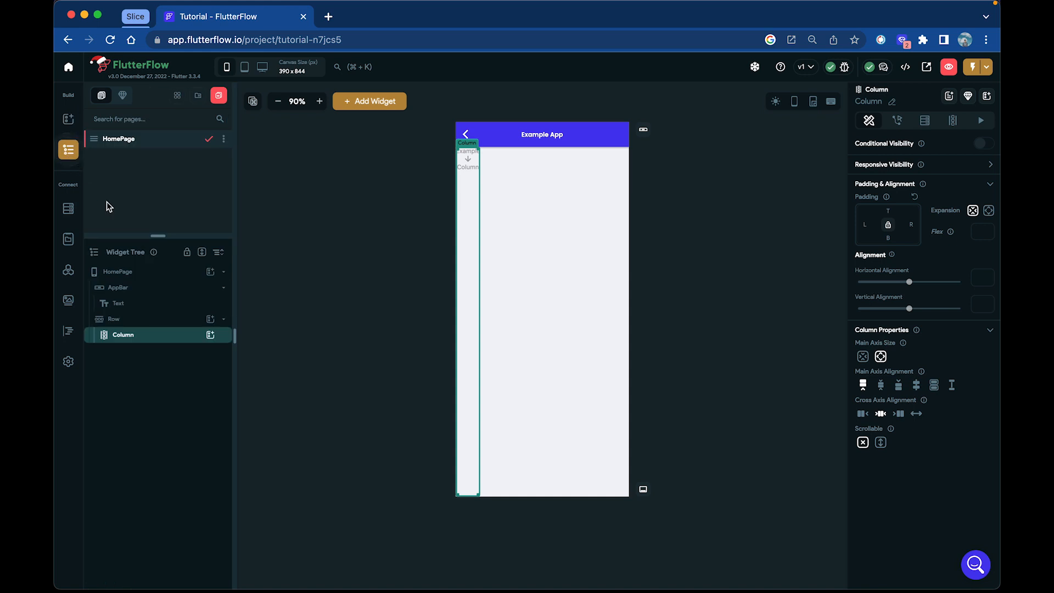
{"action": "left_click", "coordinate": [128, 324]}
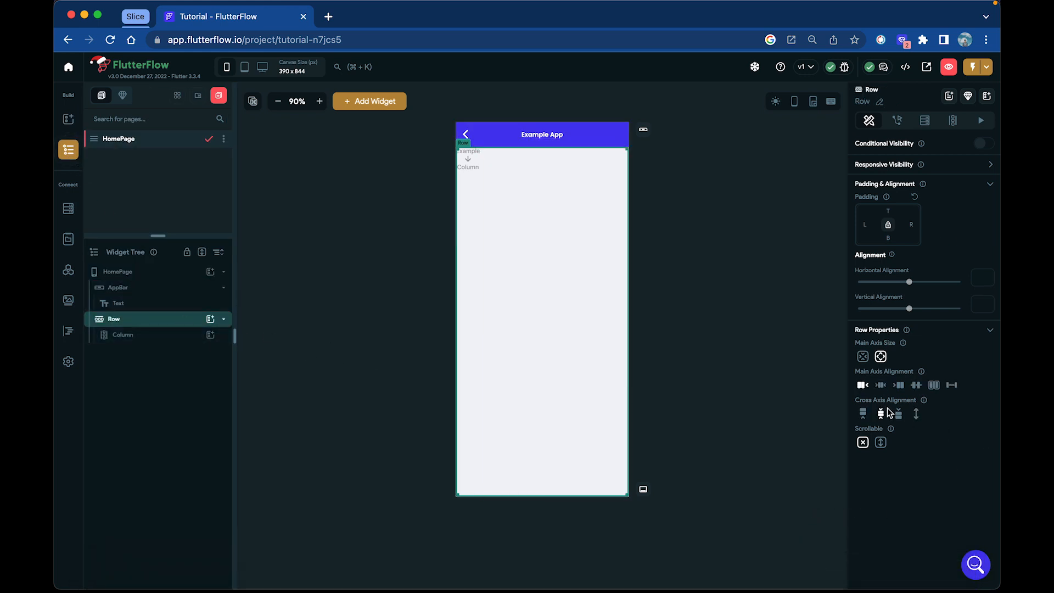
{"action": "left_click", "coordinate": [881, 385]}
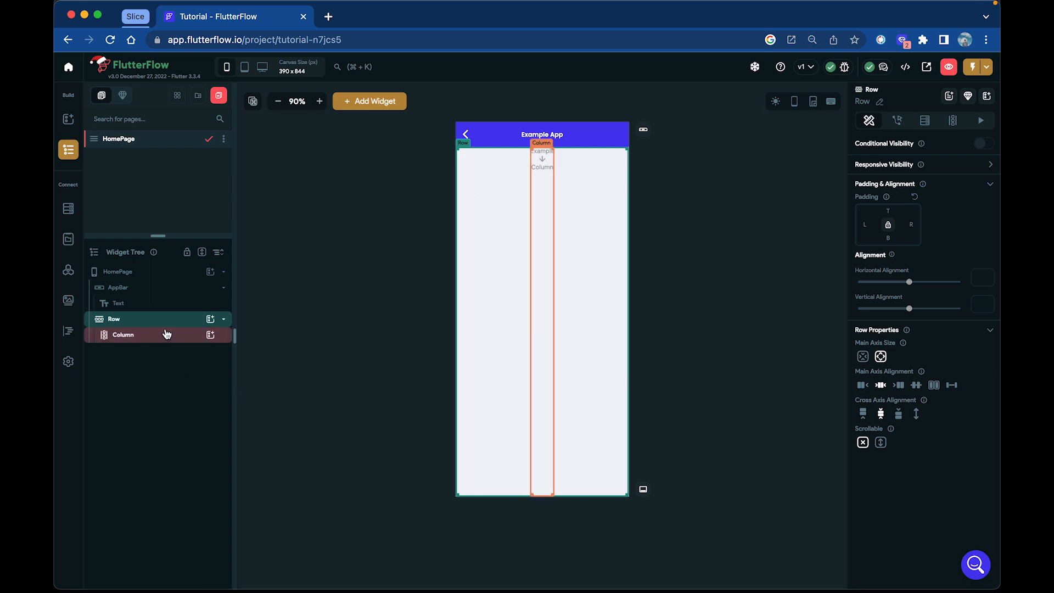
{"action": "left_click", "coordinate": [544, 181]}
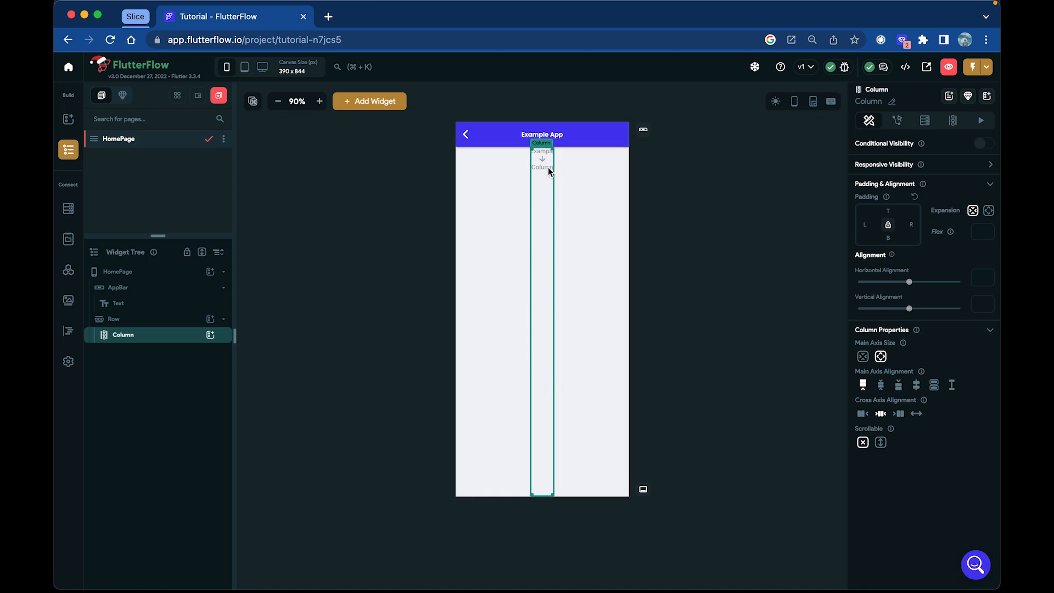
{"action": "left_click", "coordinate": [882, 387]}
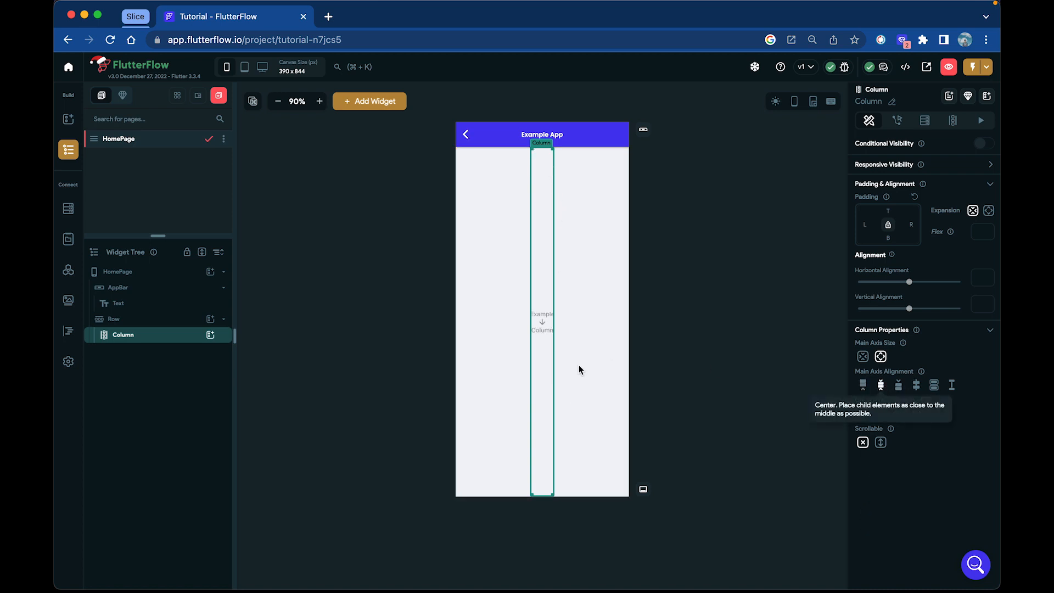
{"action": "left_click", "coordinate": [726, 340]}
Add a Text widget to the Column and set its text to "Content:"
{"action": "left_click", "coordinate": [542, 324]}
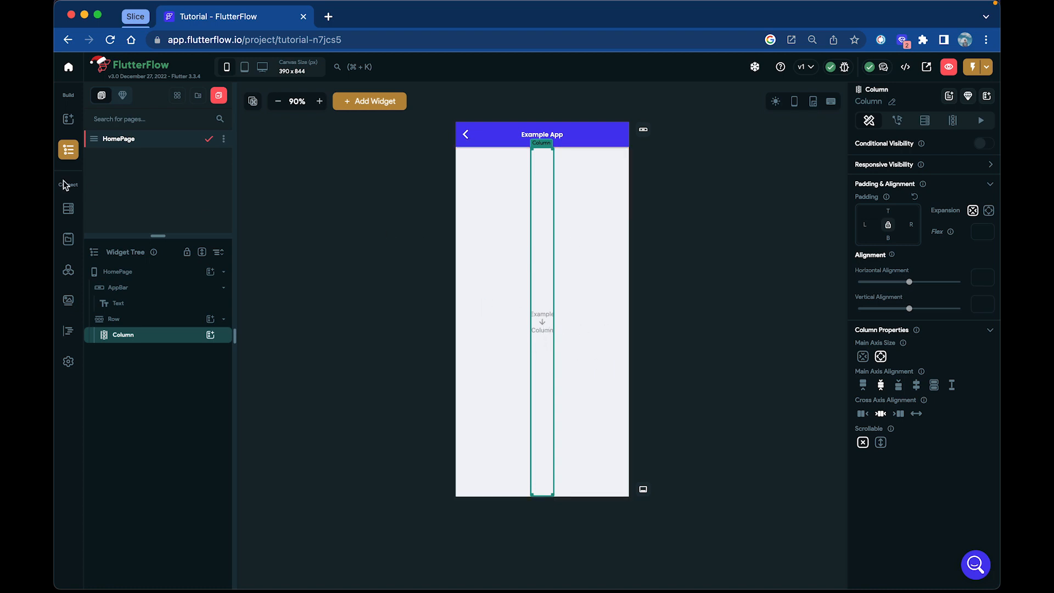
{"action": "left_click", "coordinate": [68, 120]}
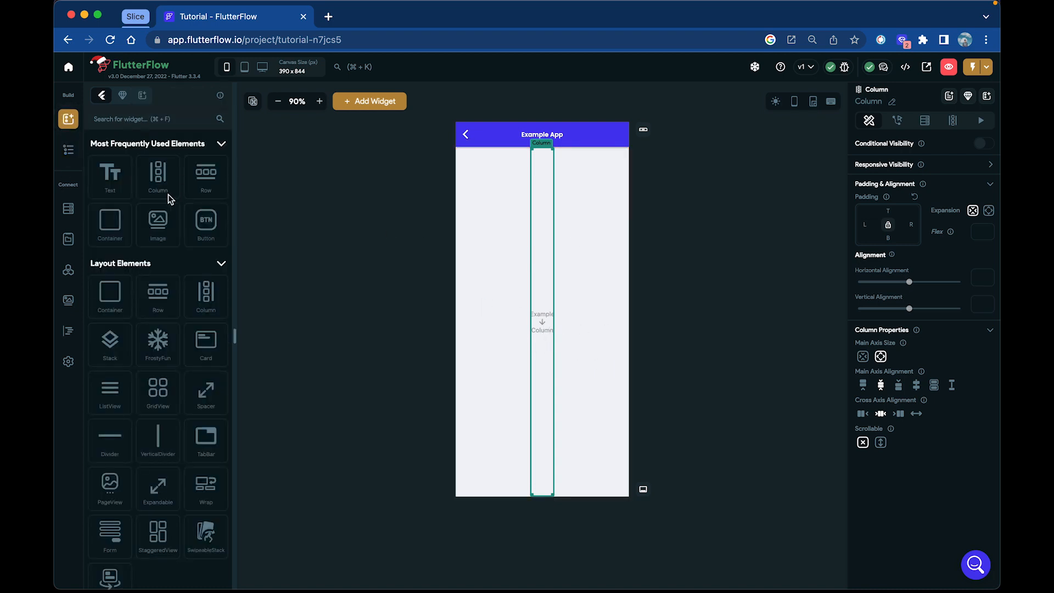
{"action": "left_click_drag", "start_coordinate": [110, 175], "coordinate": [542, 322]}
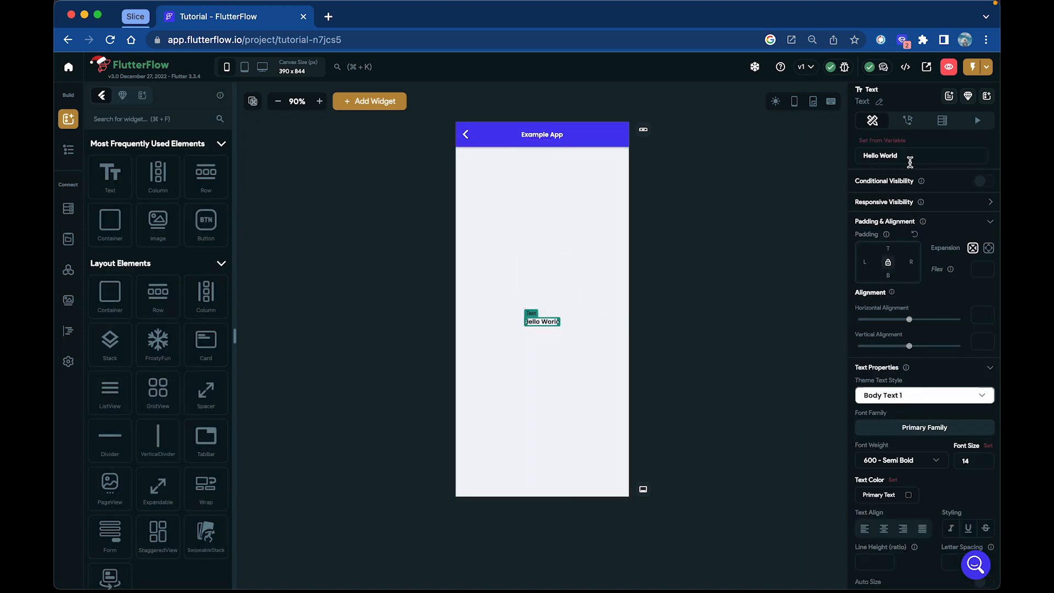
{"action": "left_click_drag", "start_coordinate": [910, 160], "coordinate": [734, 145]}
{"action": "type", "text": "Conte"}
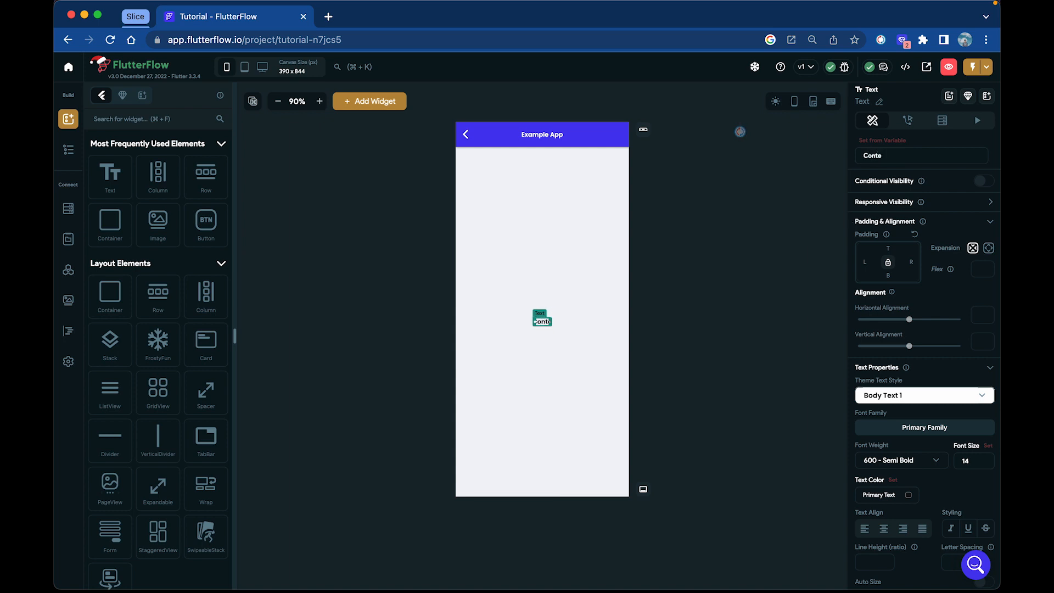
{"action": "type", "text": "nt:"}
{"action": "left_click", "coordinate": [688, 377]}
Add a second Text widget to the Column, below the "Content:" text
{"action": "left_click", "coordinate": [548, 358]}
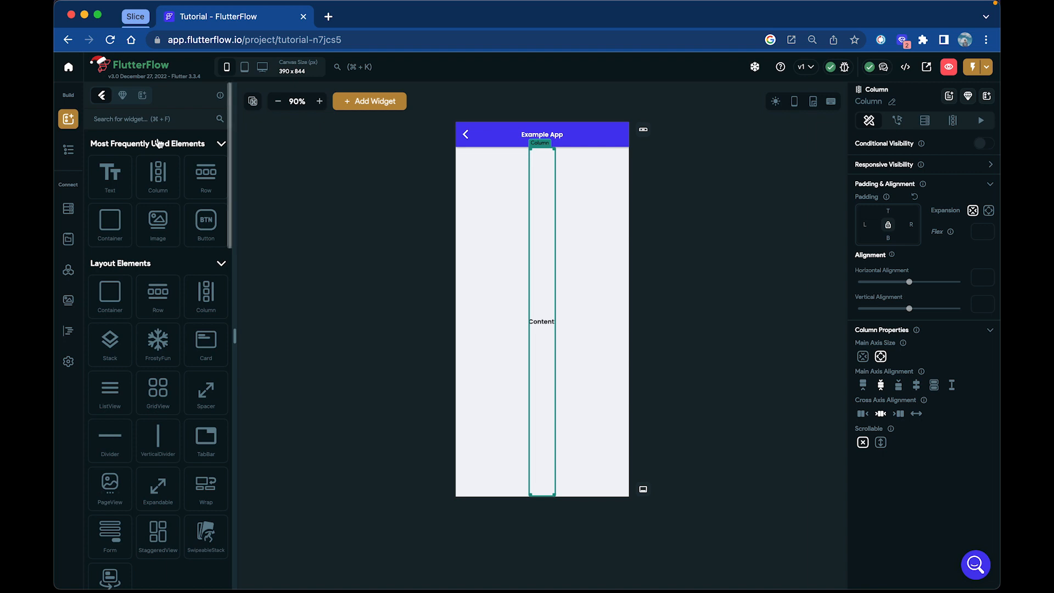
{"action": "mouse_move", "coordinate": [108, 175]}
{"action": "left_mouse_down"}
{"action": "mouse_move", "coordinate": [494, 278]}
{"action": "mouse_move", "coordinate": [546, 349]}
{"action": "left_mouse_up"}
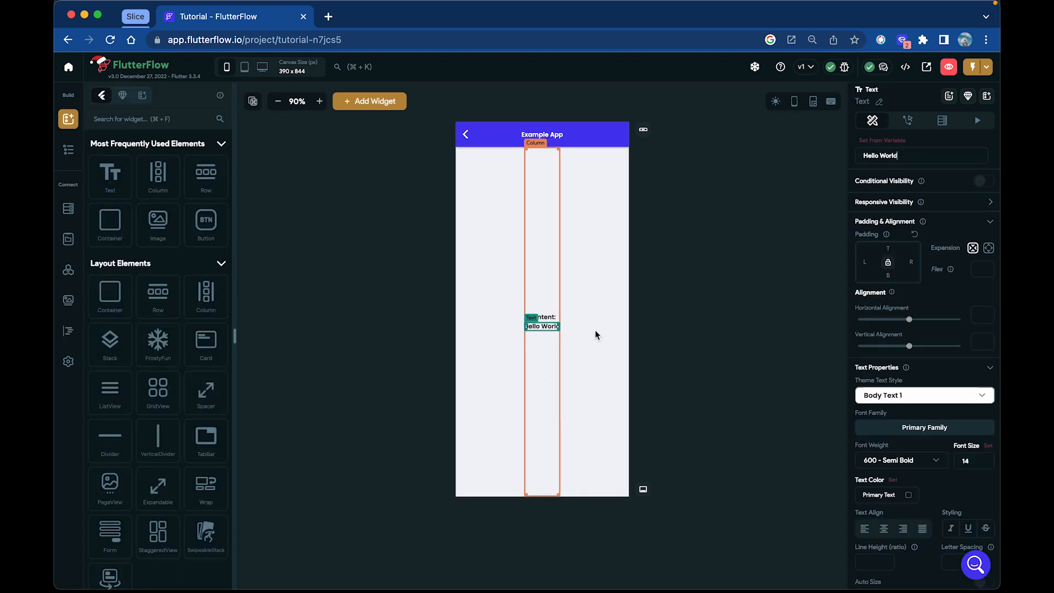
{"action": "left_click", "coordinate": [711, 329]}
{"action": "left_click", "coordinate": [548, 324]}
{"action": "left_click", "coordinate": [745, 322]}
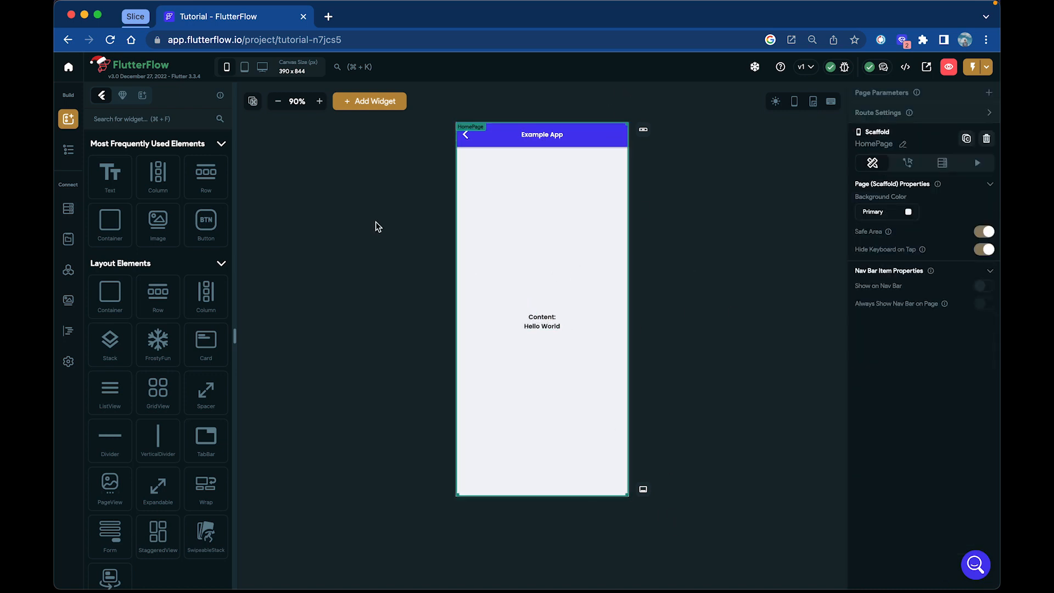
Create a non-persisted local state variable named counter of type Integer
{"action": "left_click", "coordinate": [68, 240]}
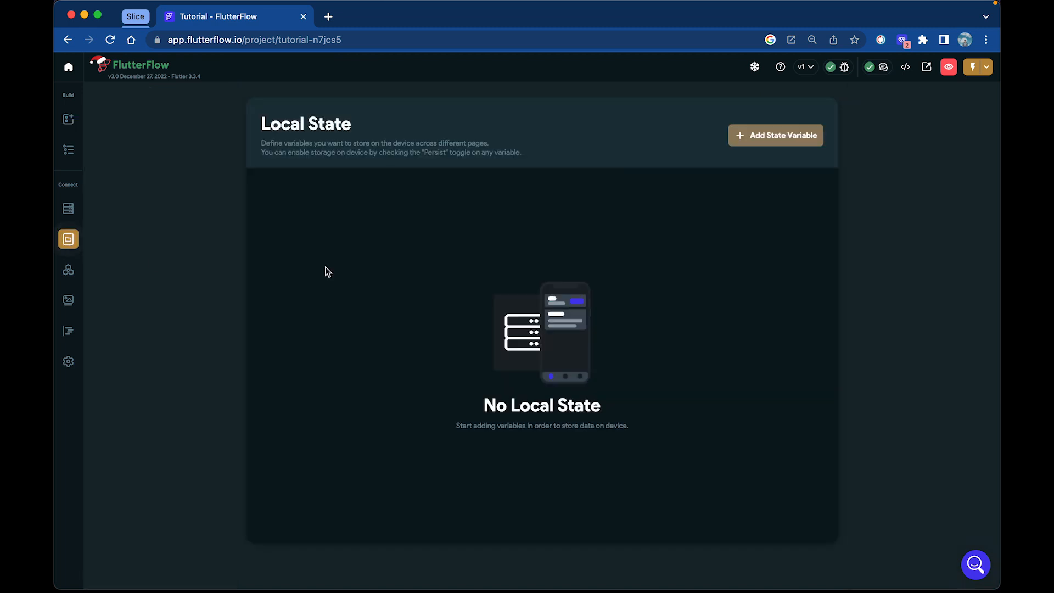
{"action": "left_click", "coordinate": [743, 141]}
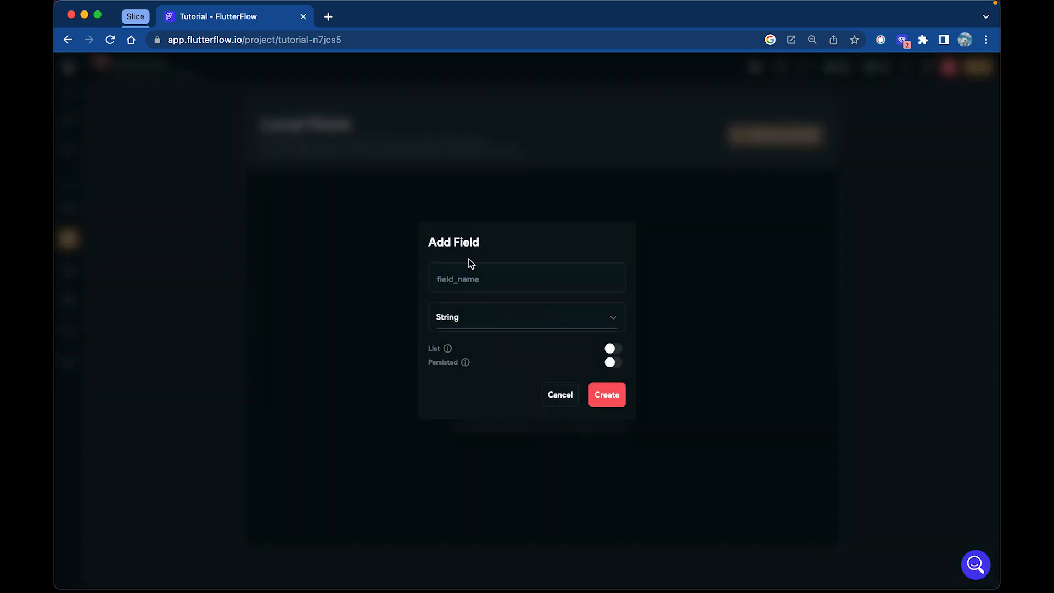
{"action": "type", "text": "counter"}
{"action": "left_click", "coordinate": [482, 317]}
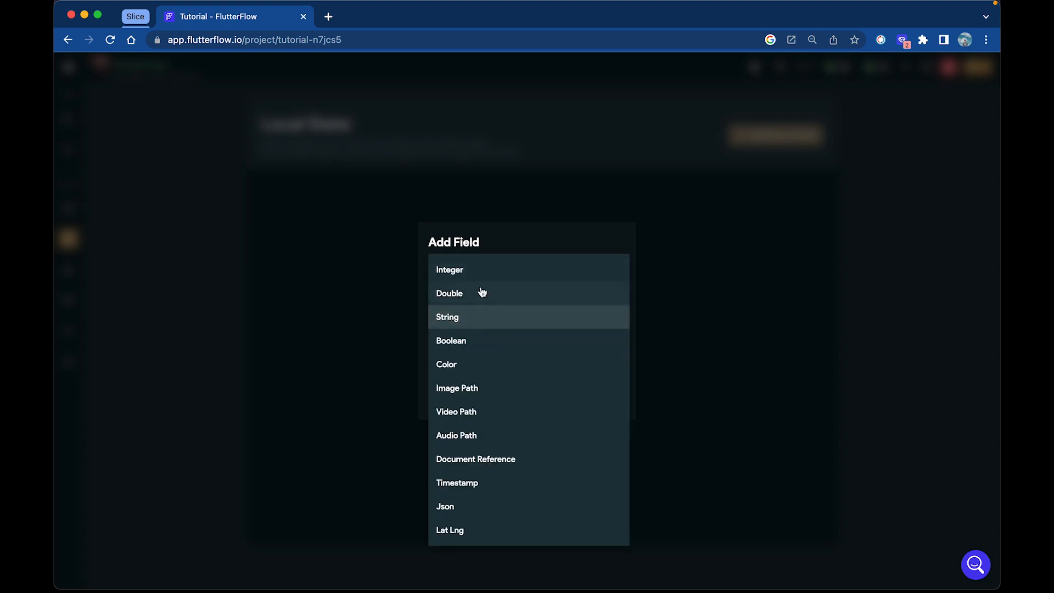
{"action": "left_click", "coordinate": [498, 271]}
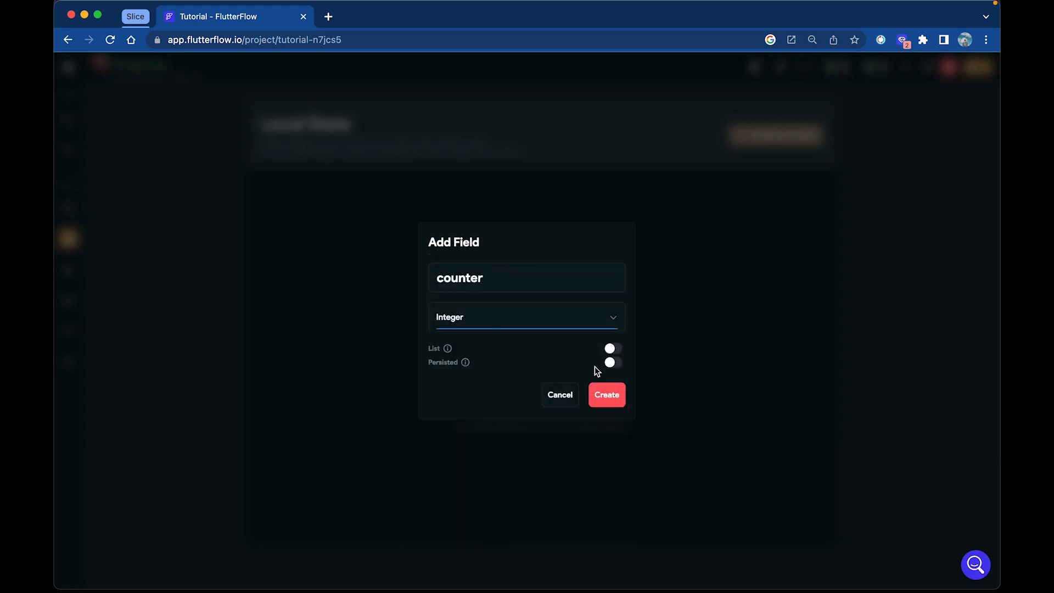
{"action": "left_click", "coordinate": [607, 396]}
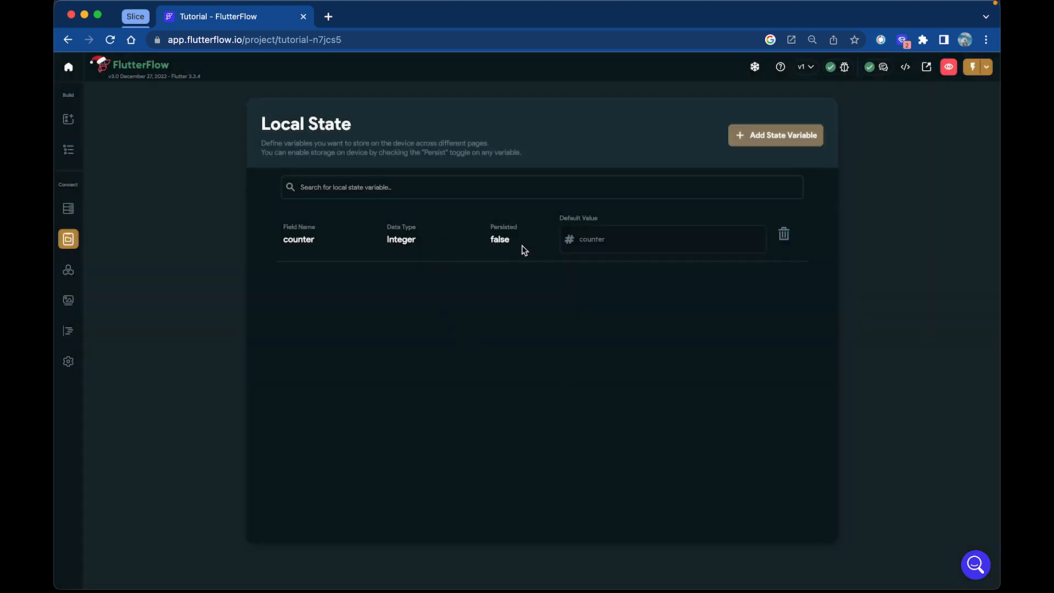
Set the default value of the counter variable to 0 and select the "Hello World" text on the HomePage
{"action": "left_click", "coordinate": [639, 243]}
{"action": "type", "text": "0"}
{"action": "left_click", "coordinate": [68, 119]}
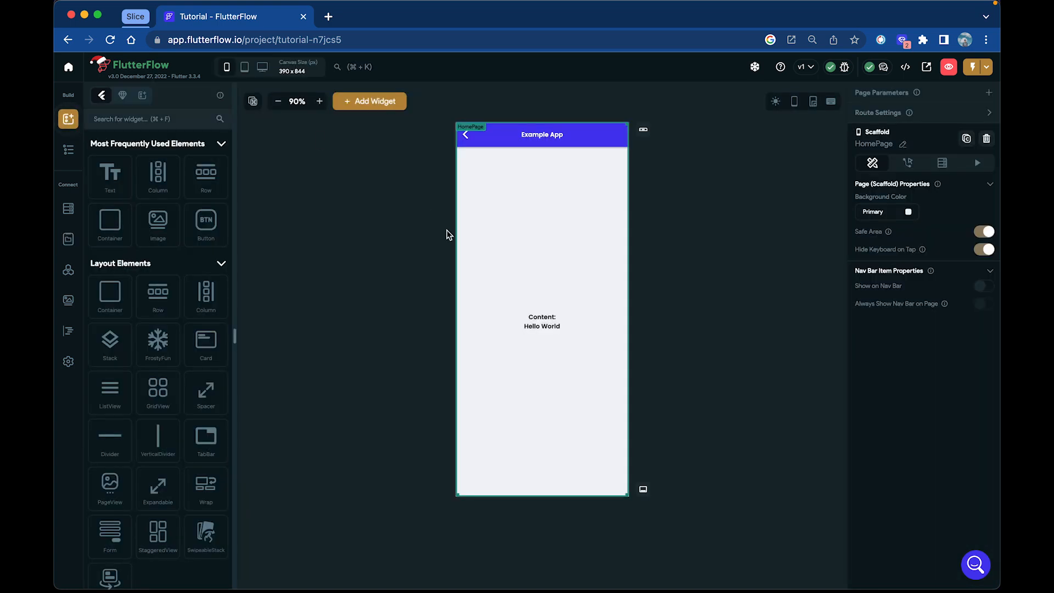
{"action": "left_click", "coordinate": [546, 328]}
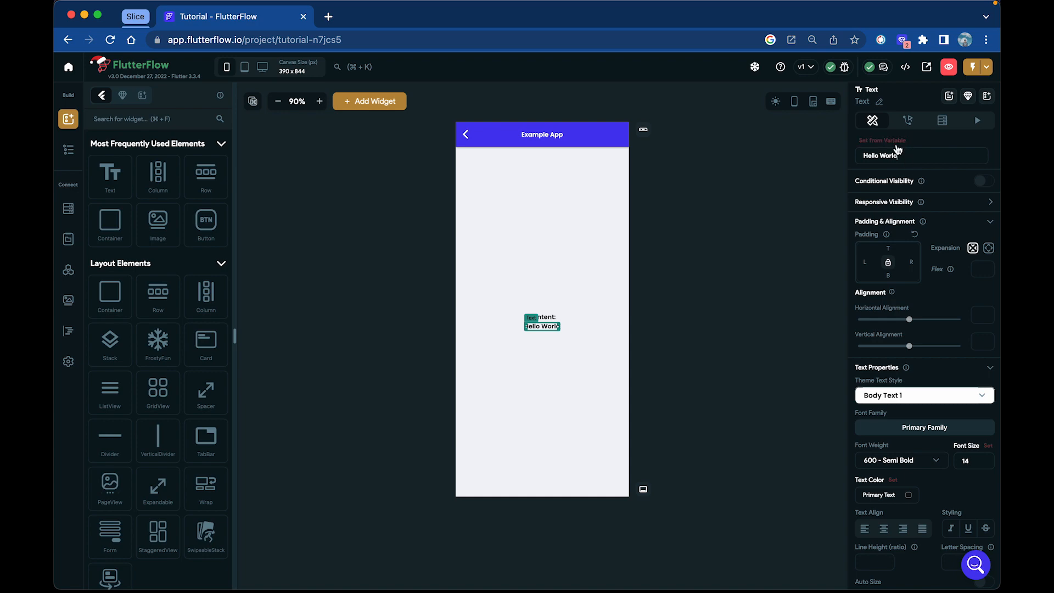
{"action": "left_click", "coordinate": [897, 141]}
{"action": "left_click", "coordinate": [895, 142]}
{"action": "left_click", "coordinate": [895, 142]}
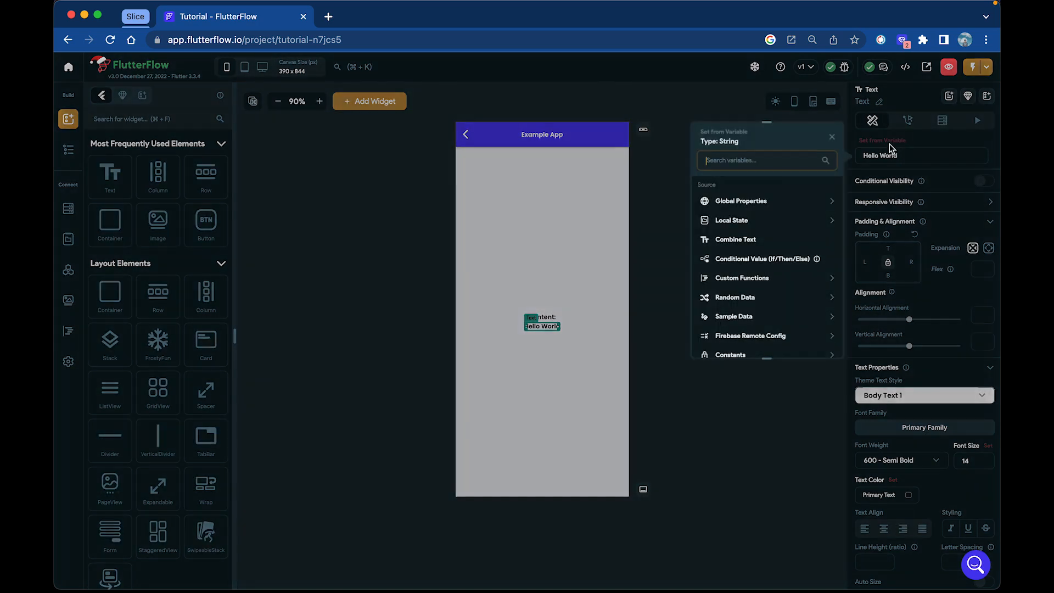
{"action": "left_click", "coordinate": [906, 156]}
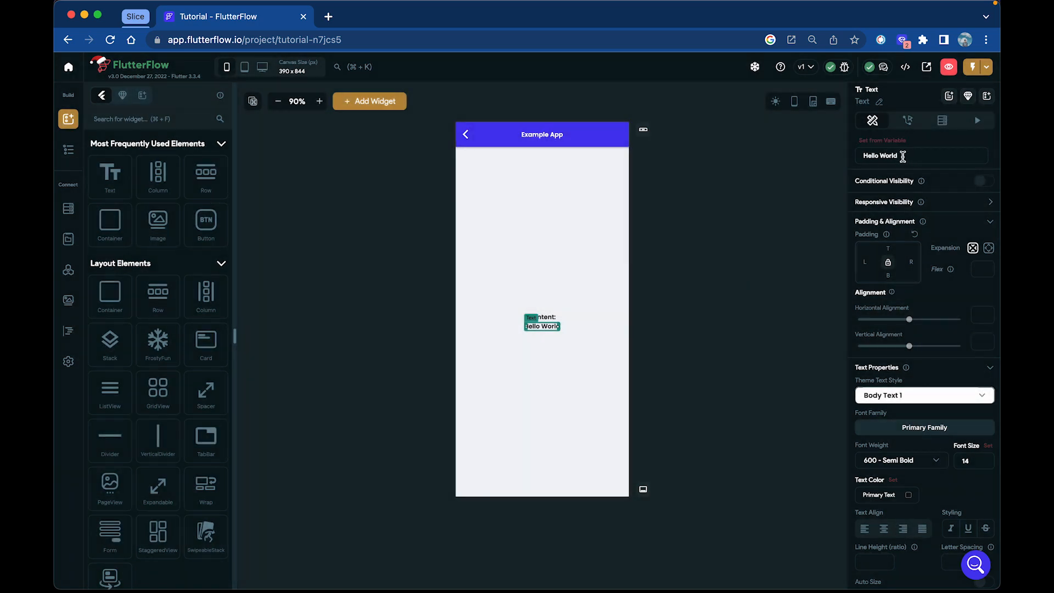
{"action": "left_click_drag", "start_coordinate": [903, 156], "coordinate": [861, 159]}
Set the text below "Content:" from the local state variable counter, with No Further Changes
{"action": "left_click", "coordinate": [878, 142]}
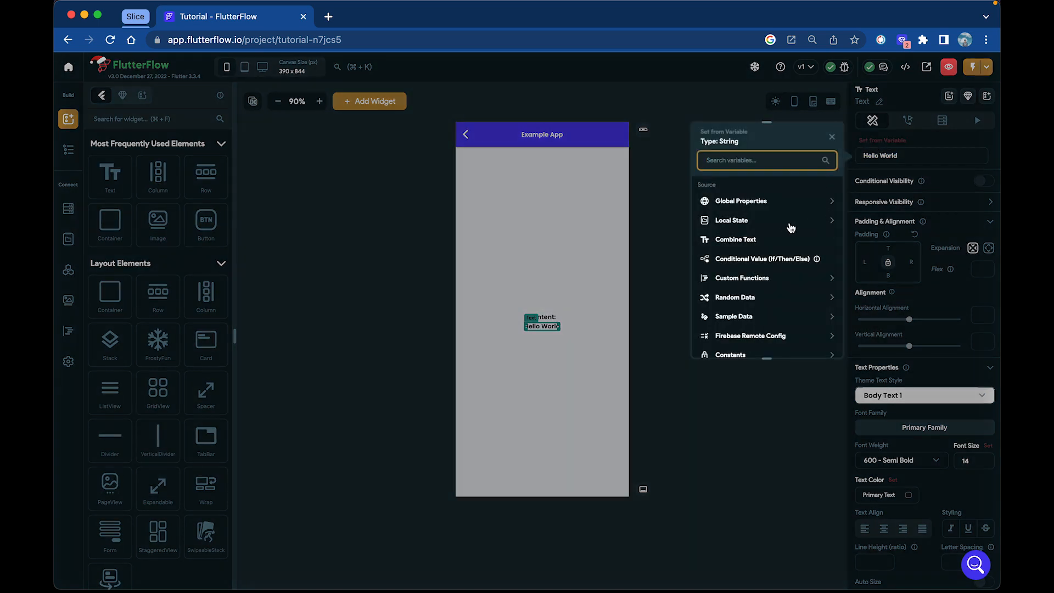
{"action": "left_click", "coordinate": [788, 223]}
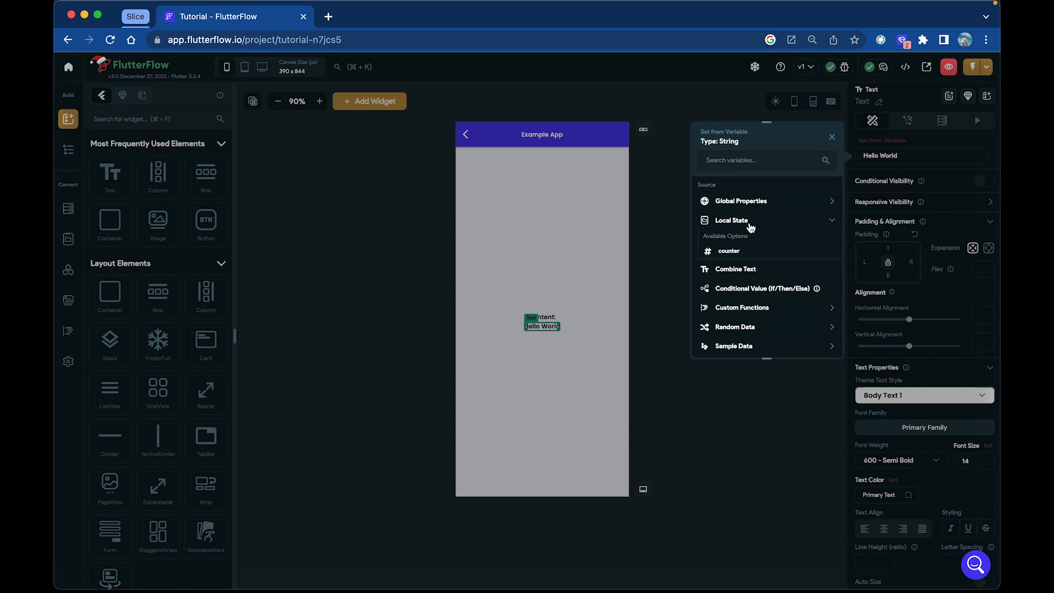
{"action": "left_click", "coordinate": [730, 251]}
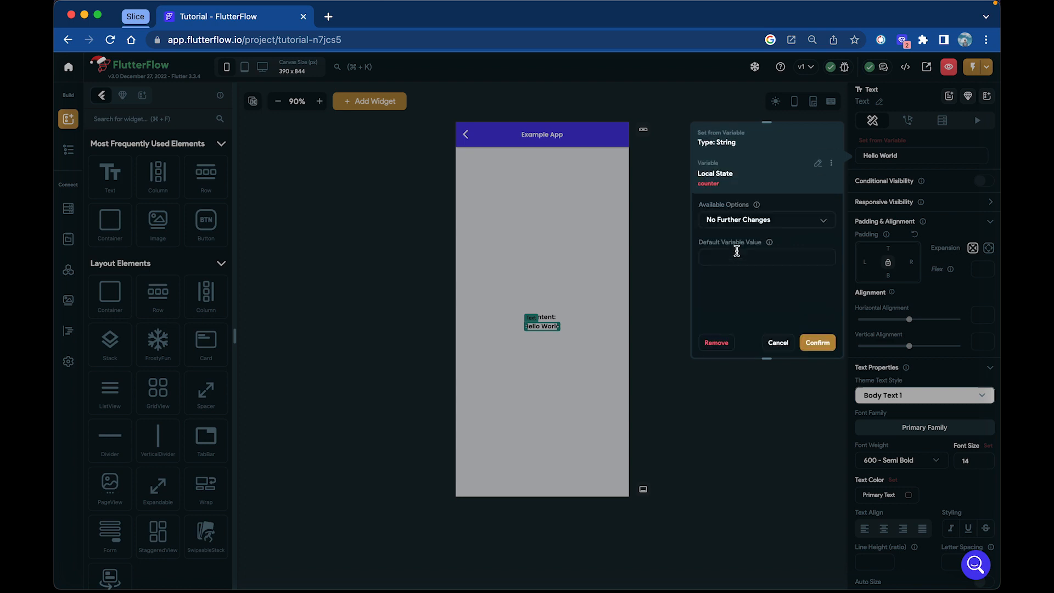
{"action": "left_click", "coordinate": [815, 343]}
{"action": "left_click", "coordinate": [813, 346]}
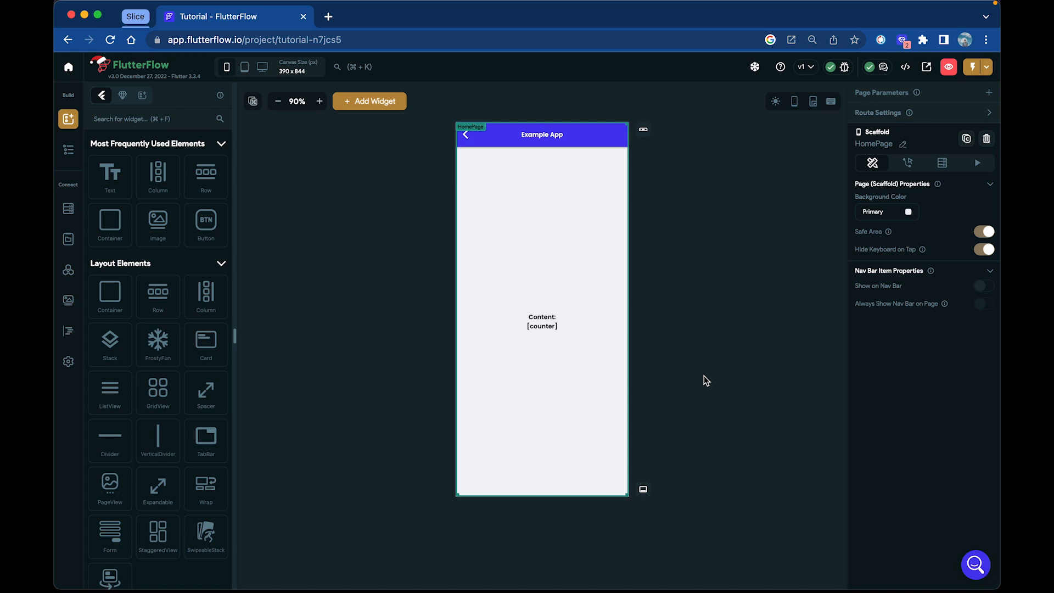
Search the widget elements for "fab" and add a FAB to the HomePage
{"action": "left_click", "coordinate": [183, 119]}
{"action": "type", "text": "fab"}
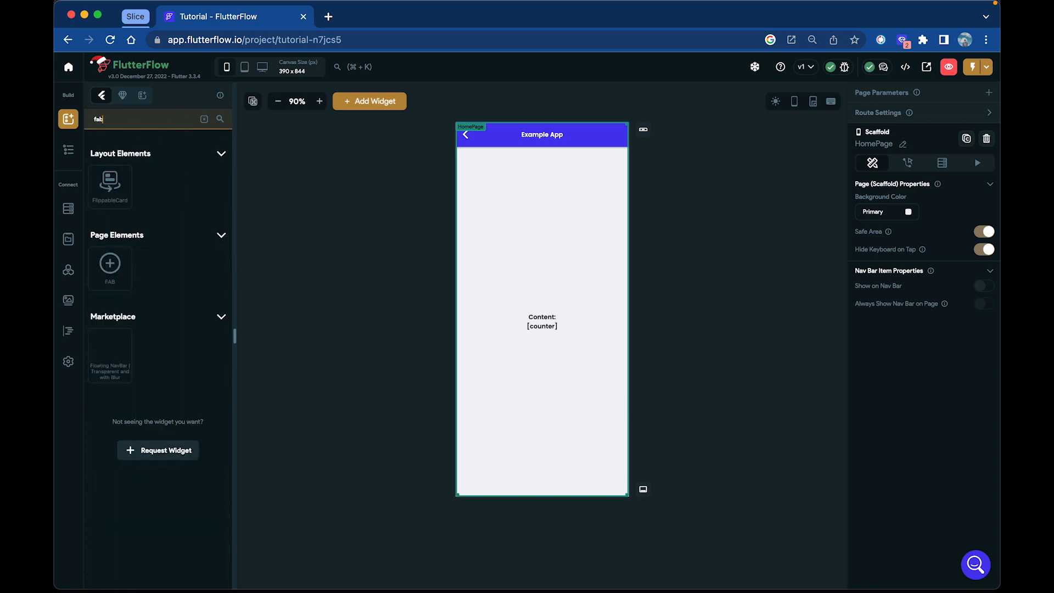
{"action": "left_click_drag", "start_coordinate": [110, 266], "coordinate": [589, 467]}
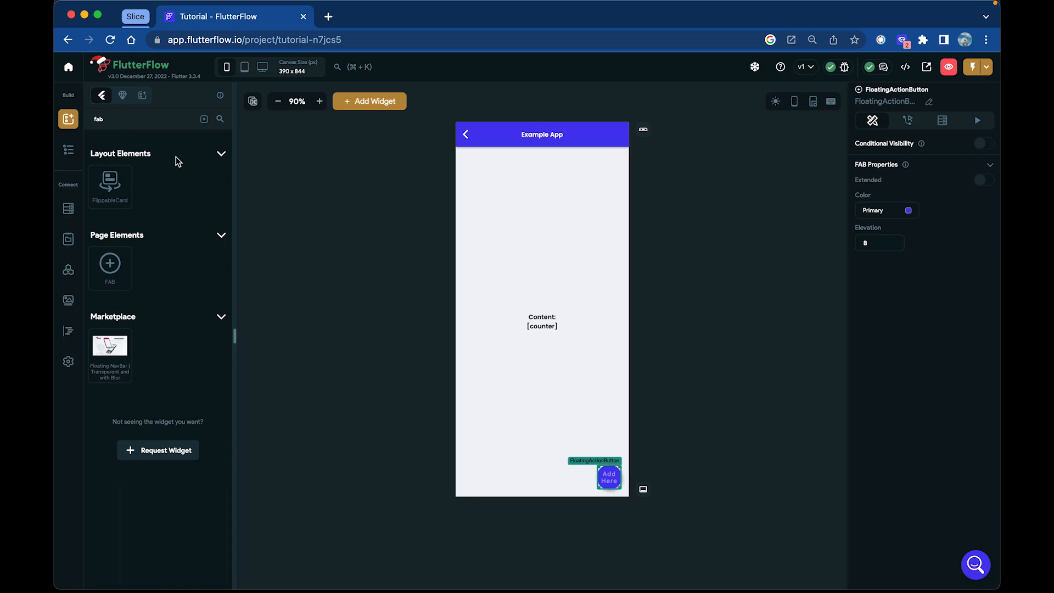
Search the widget elements for "icon" and place an Icon widget inside the FloatingActionButton
{"action": "left_click", "coordinate": [68, 149]}
{"action": "left_click", "coordinate": [66, 126]}
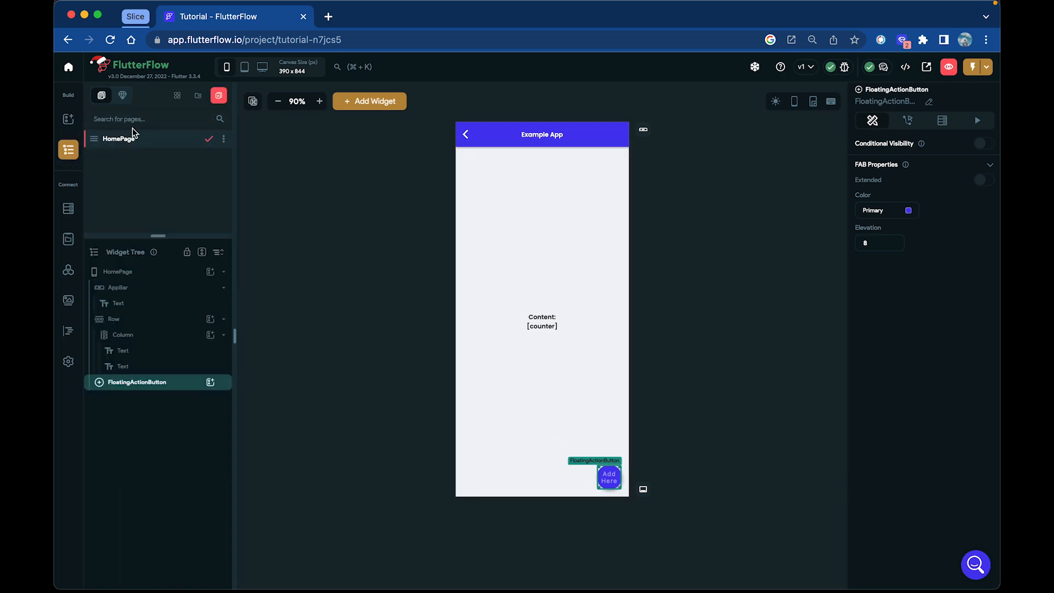
{"action": "left_click", "coordinate": [124, 119]}
{"action": "type", "text": "icon"}
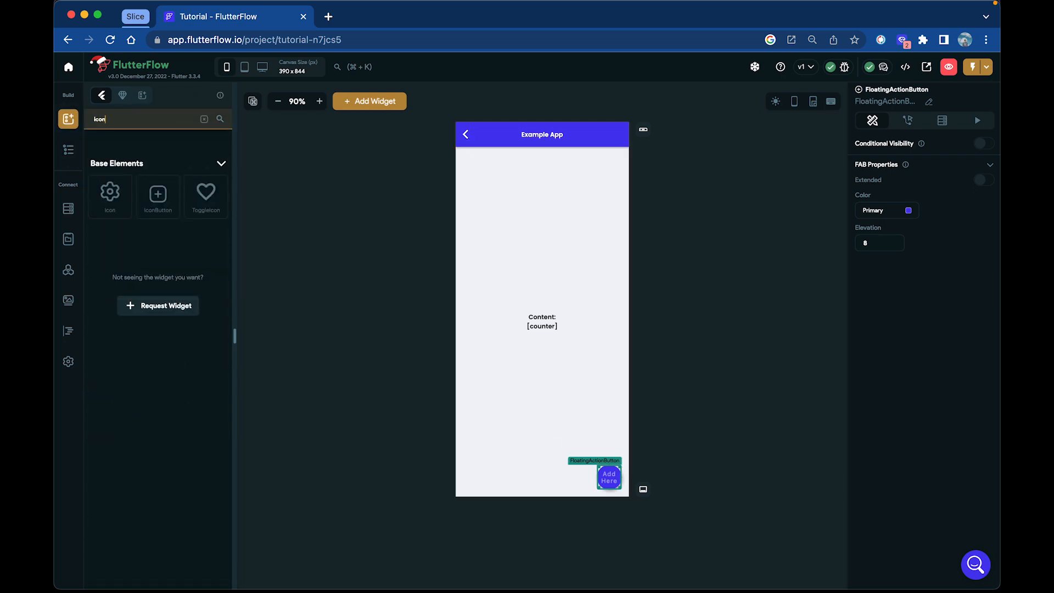
{"action": "left_click_drag", "start_coordinate": [110, 194], "coordinate": [609, 484]}
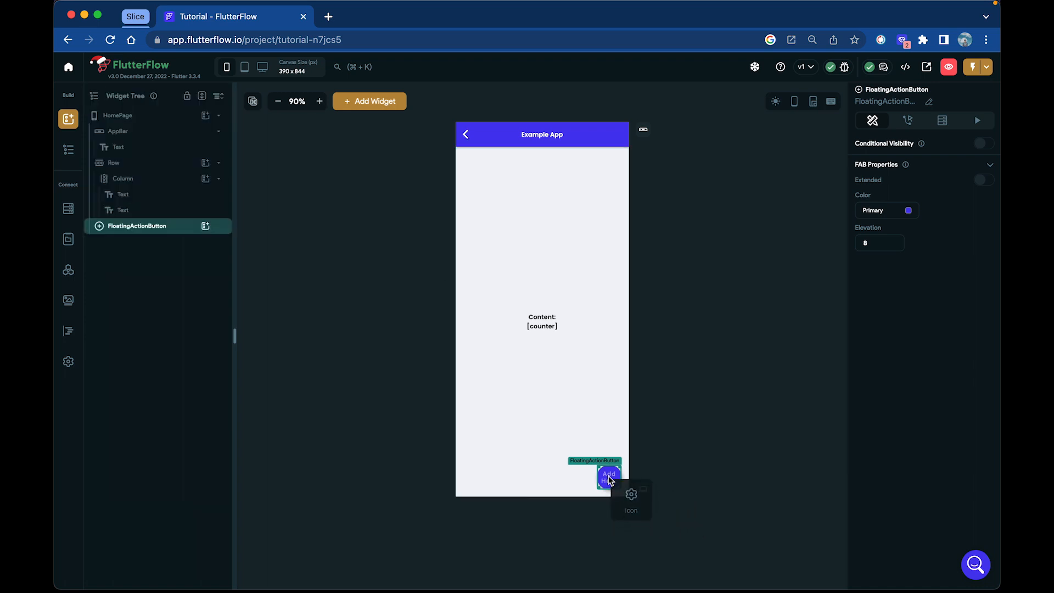
Change the button's icon to the plain Material plus sign, found by searching the icons for "plus"
{"action": "left_click", "coordinate": [935, 353]}
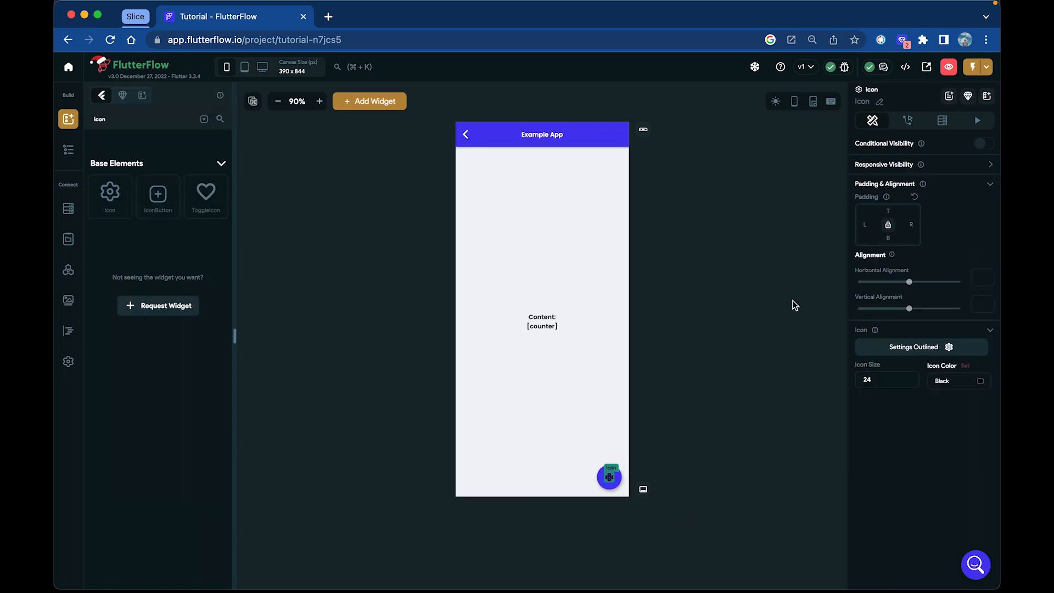
{"action": "left_click", "coordinate": [508, 226]}
{"action": "type", "text": "plus"}
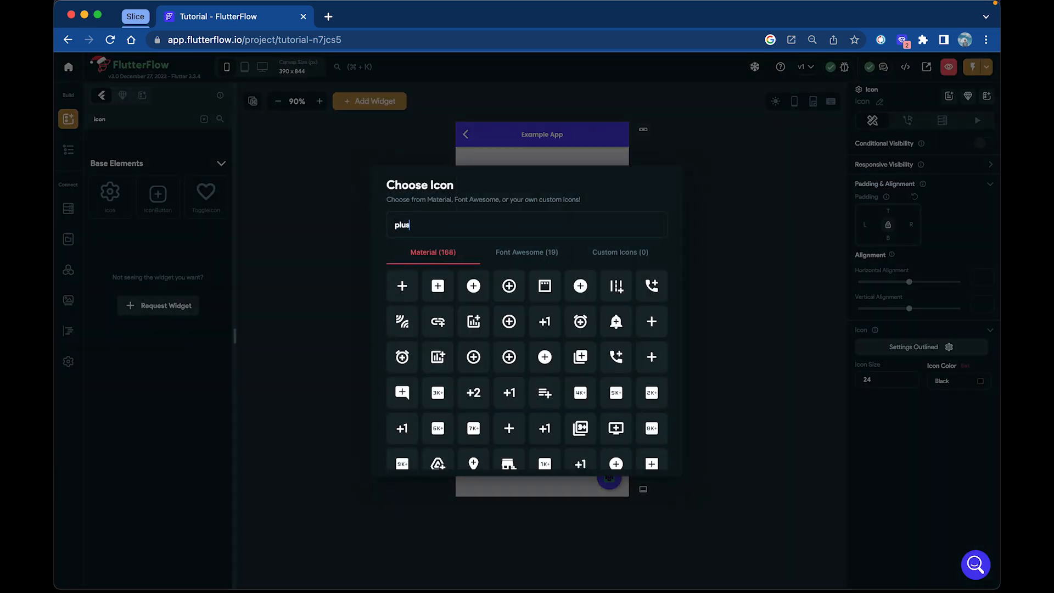
{"action": "left_click", "coordinate": [404, 286]}
Set the color of the Icon inside the FloatingActionButton to white
{"action": "left_click", "coordinate": [645, 488]}
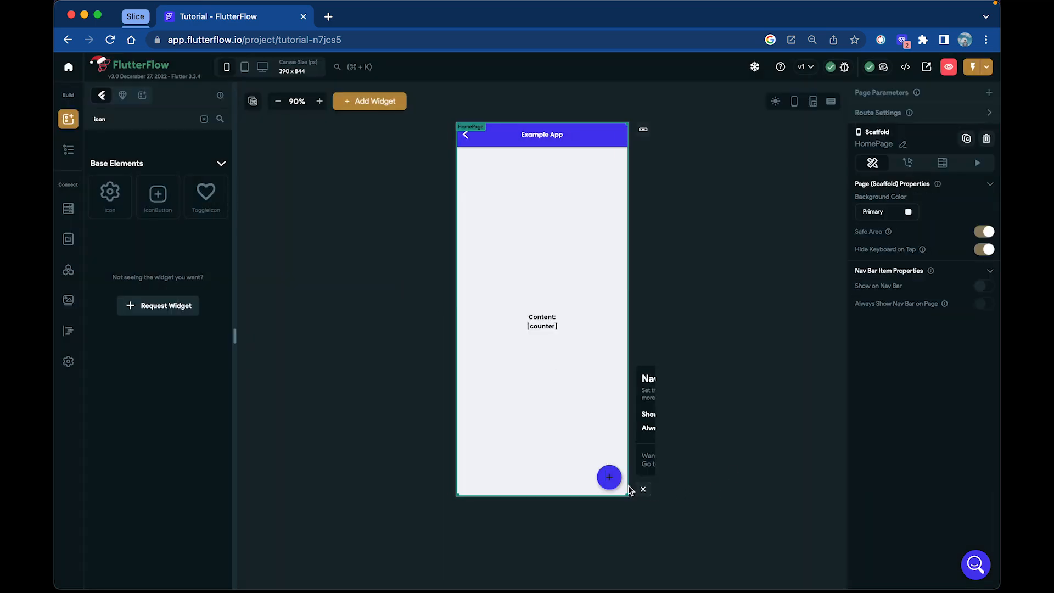
{"action": "left_click", "coordinate": [547, 476]}
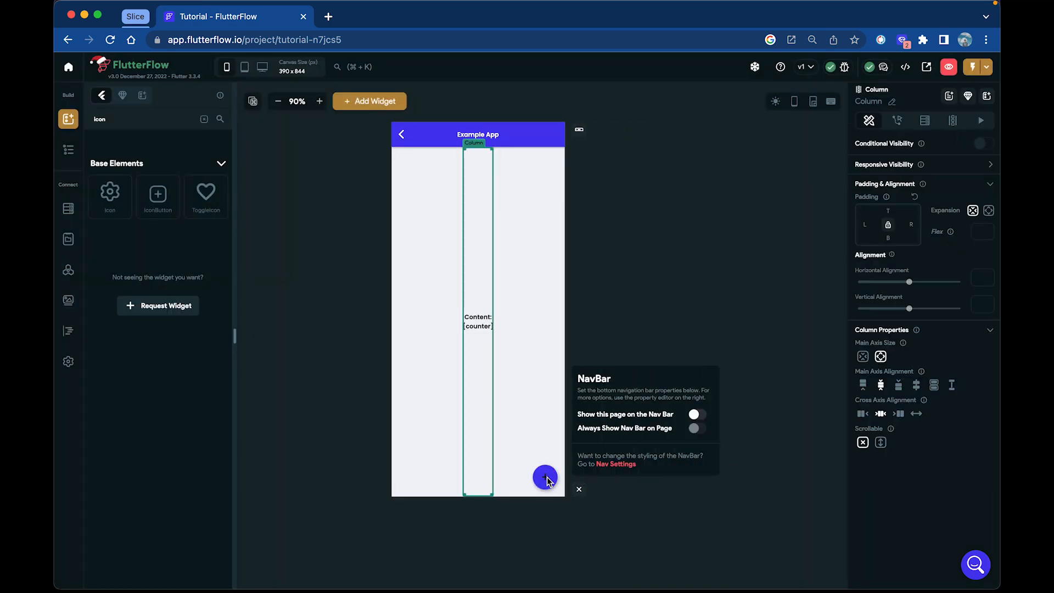
{"action": "left_click", "coordinate": [68, 149]}
{"action": "left_click", "coordinate": [129, 399]}
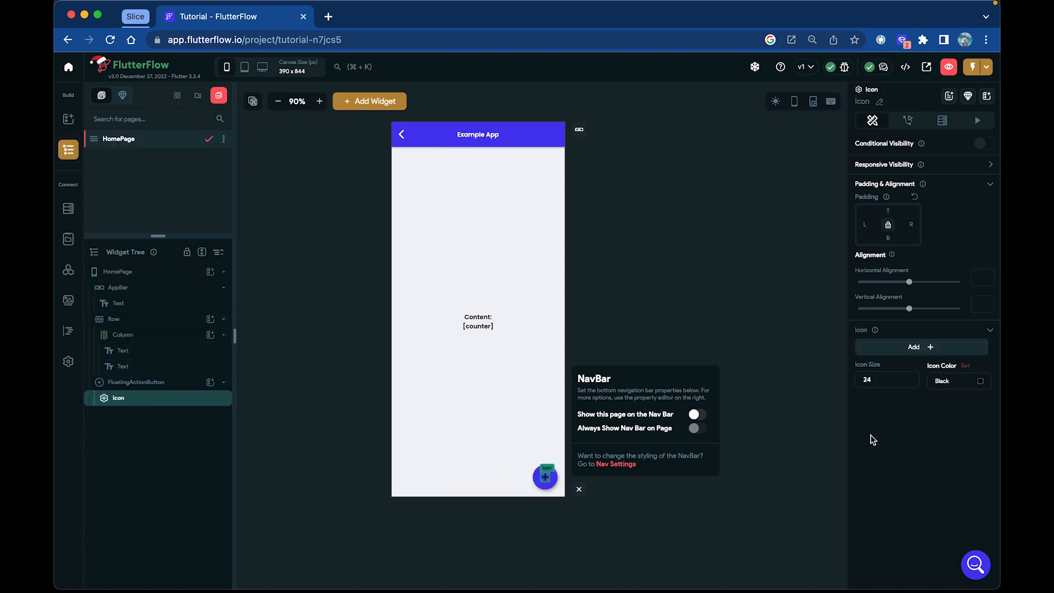
{"action": "left_click", "coordinate": [980, 382]}
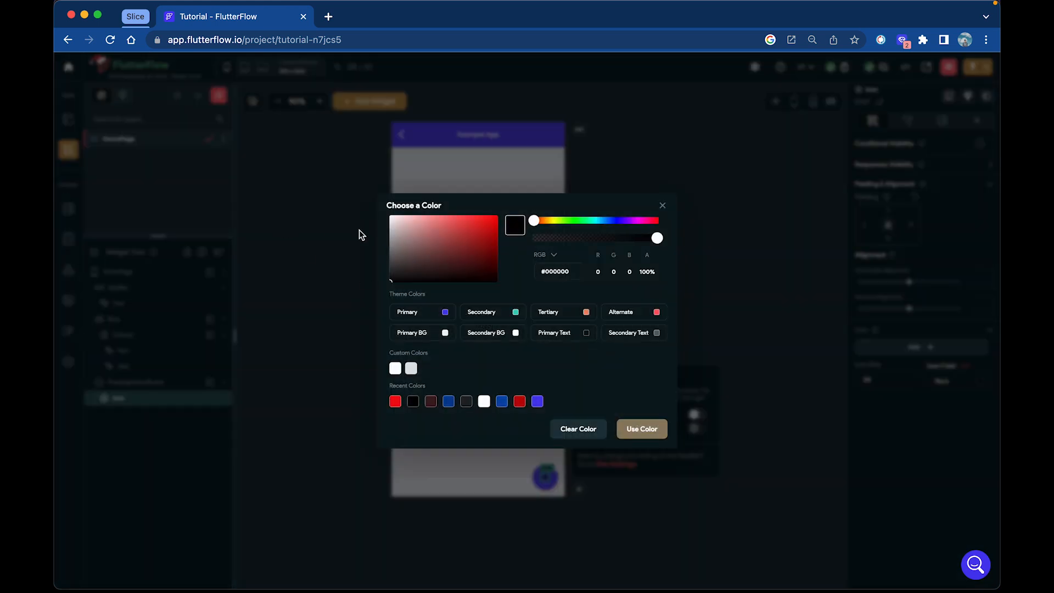
{"action": "left_click", "coordinate": [389, 216]}
{"action": "left_click", "coordinate": [642, 429]}
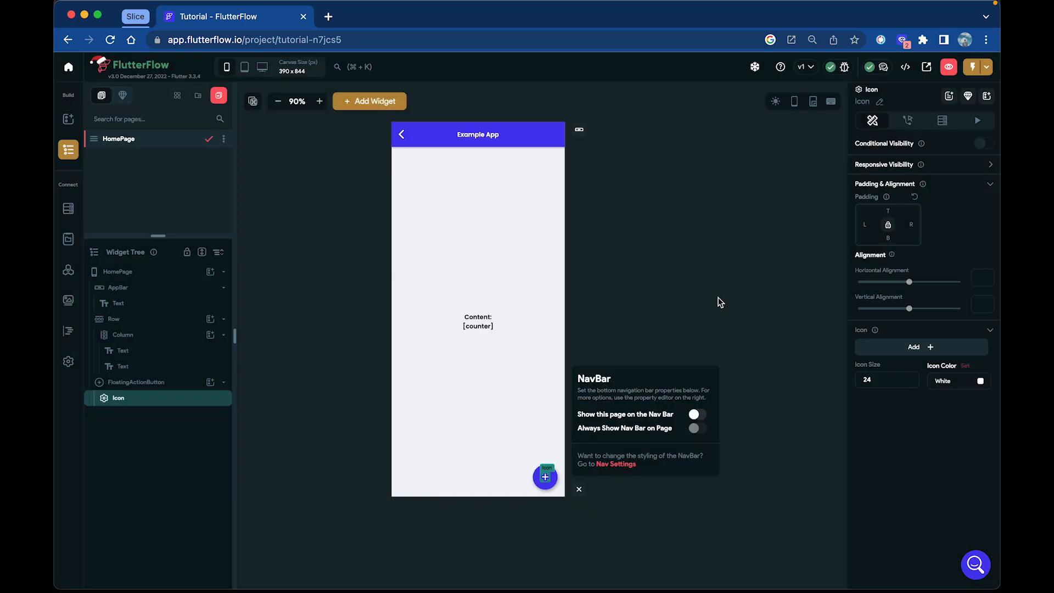
{"action": "left_click", "coordinate": [720, 302]}
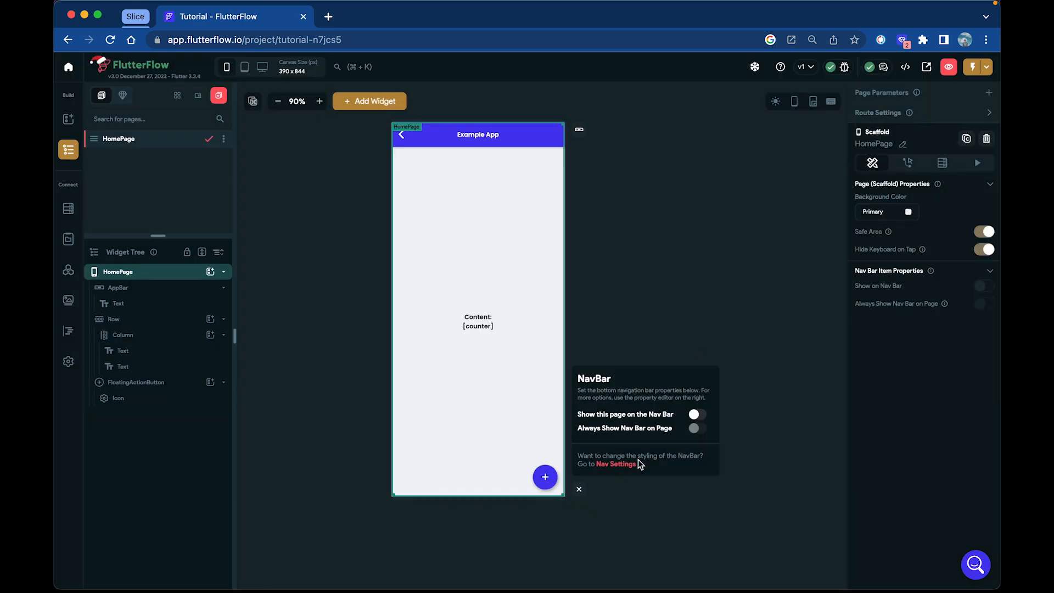
Add an On Tap action of type Update Local State to the FloatingActionButton in the Action Flow Editor
{"action": "left_click", "coordinate": [548, 487]}
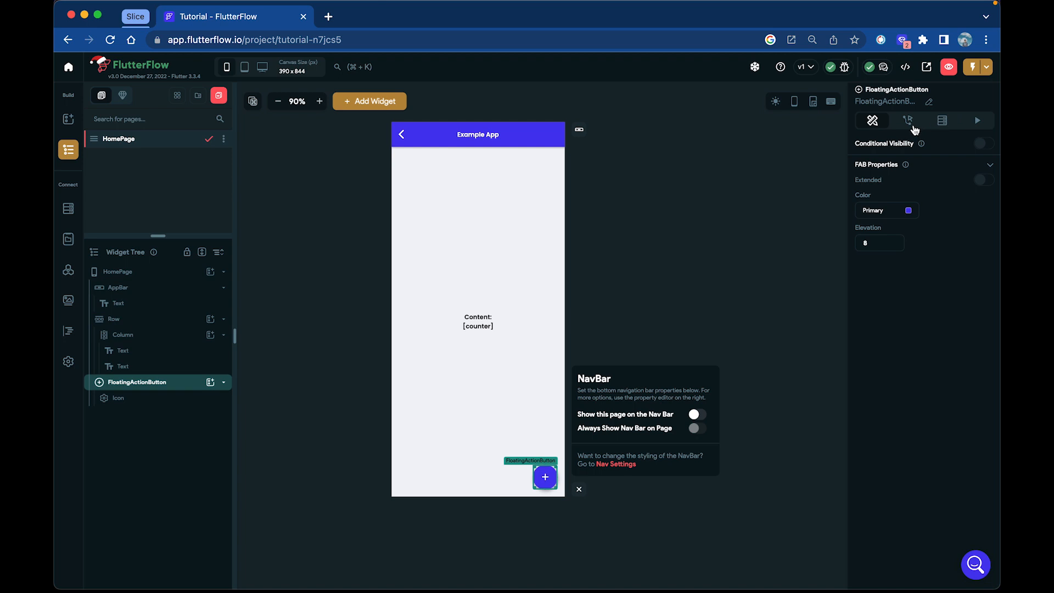
{"action": "left_click", "coordinate": [911, 126]}
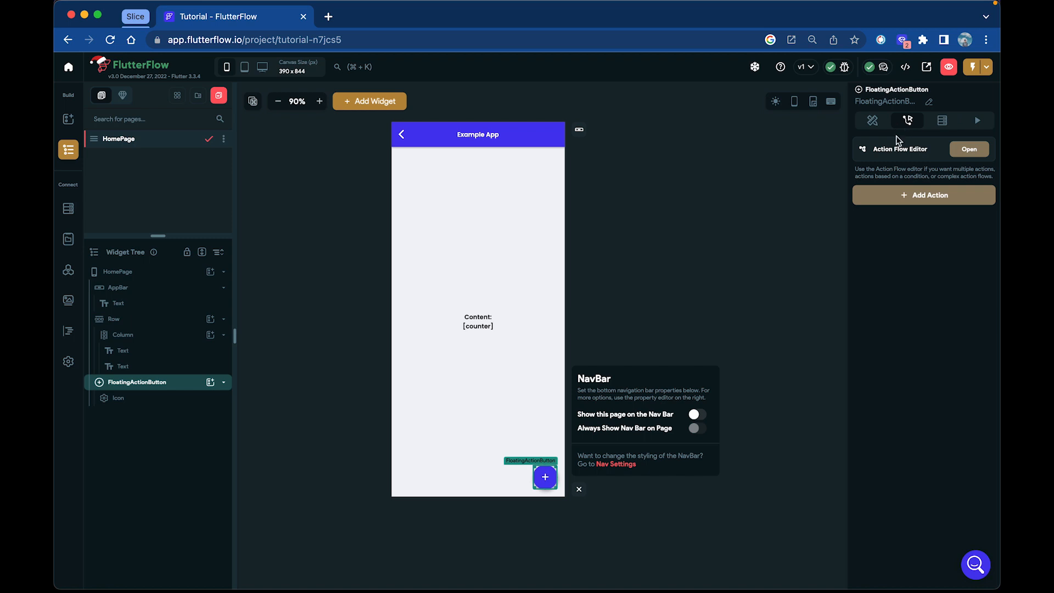
{"action": "left_click", "coordinate": [970, 149]}
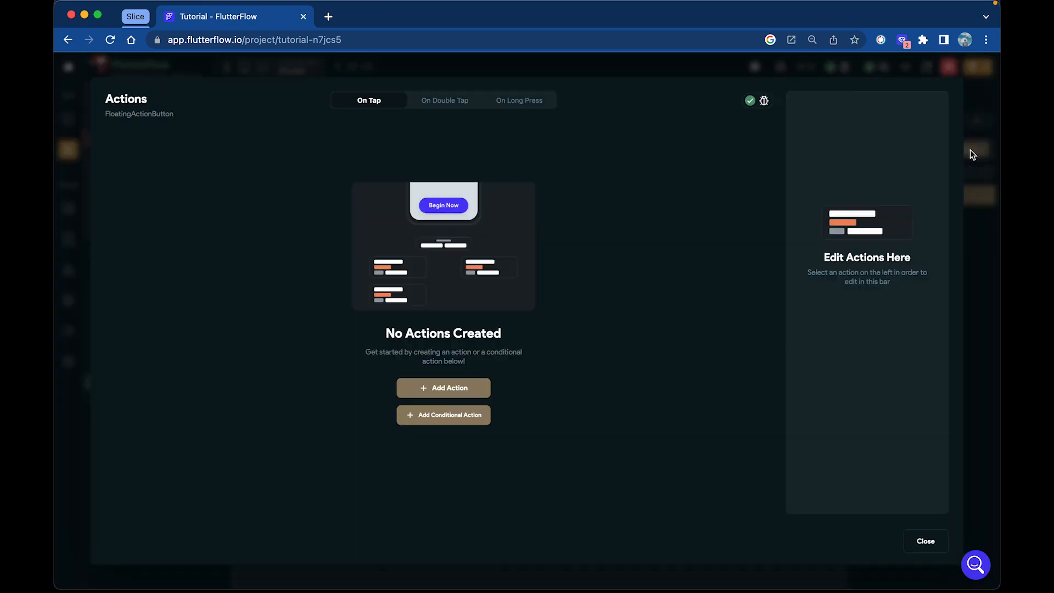
{"action": "left_click", "coordinate": [472, 397]}
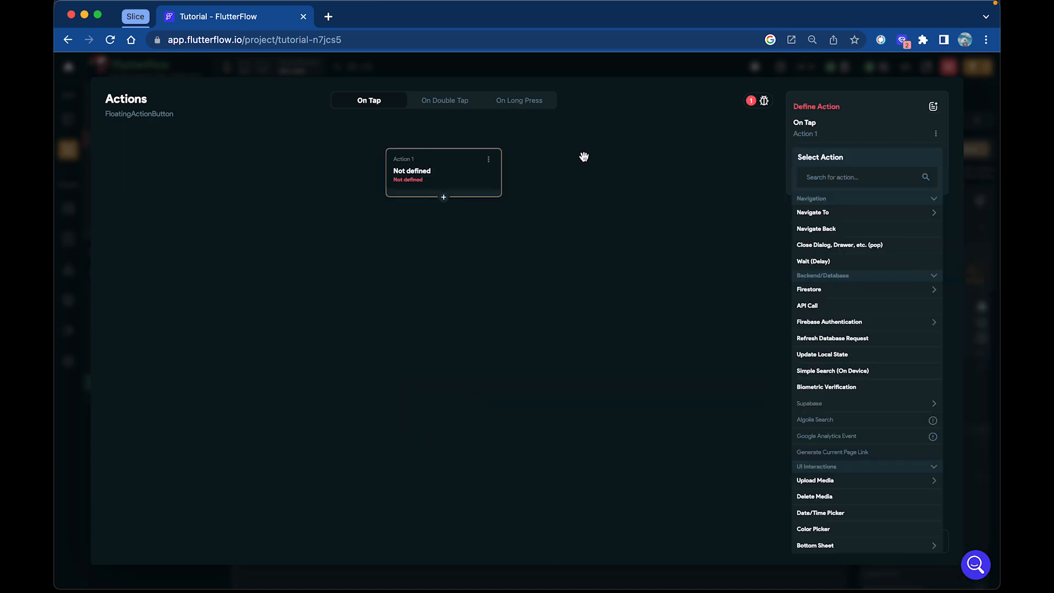
{"action": "left_click", "coordinate": [865, 176]}
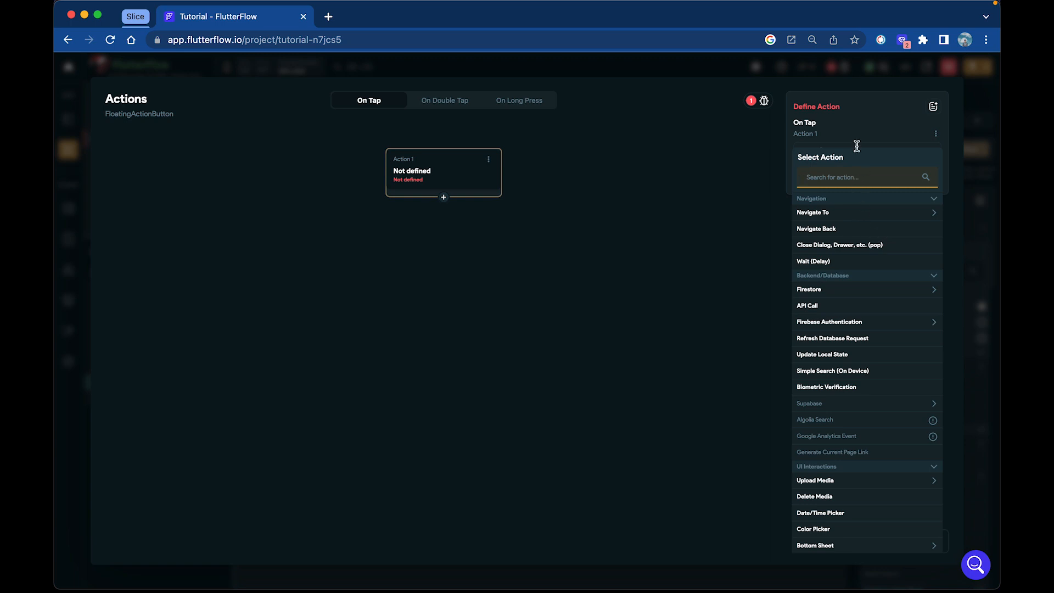
{"action": "type", "text": "update"}
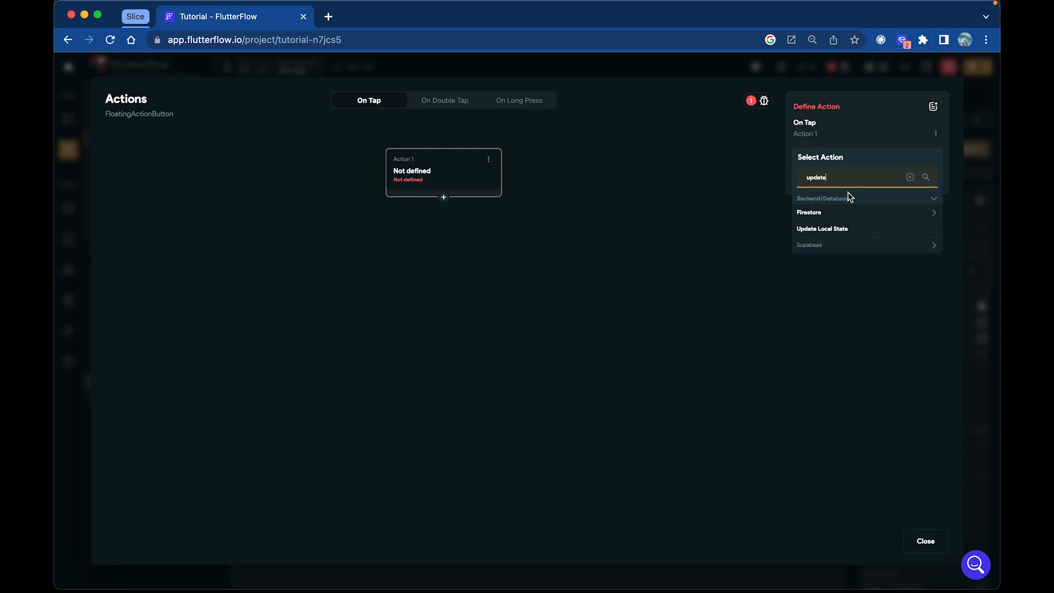
{"action": "left_click", "coordinate": [824, 233]}
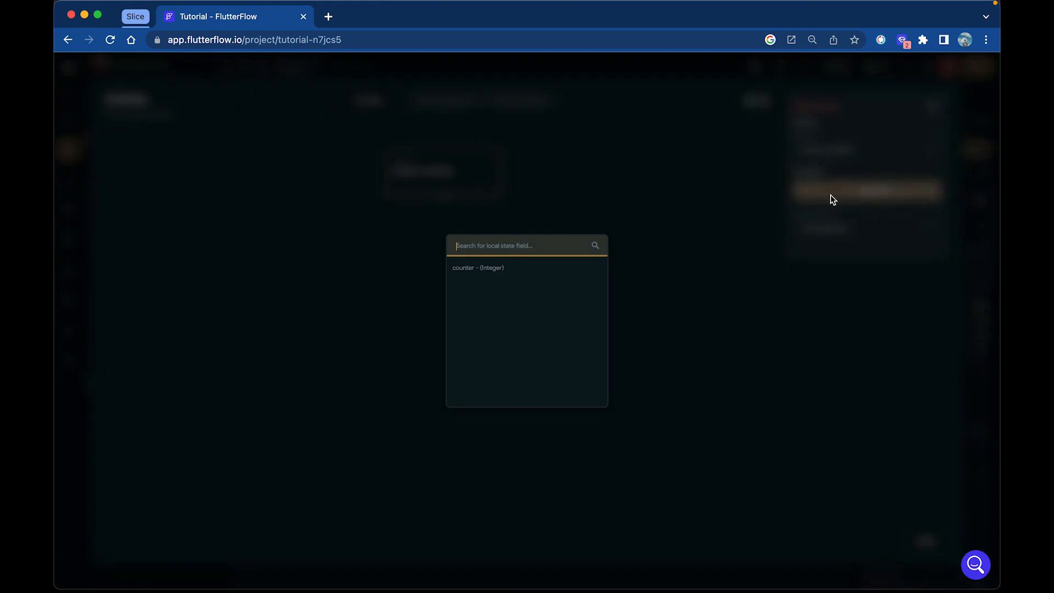
Add the counter field to the action with update type Increment/Decrement and a specific value of 1, and close the editor
{"action": "left_click", "coordinate": [494, 269]}
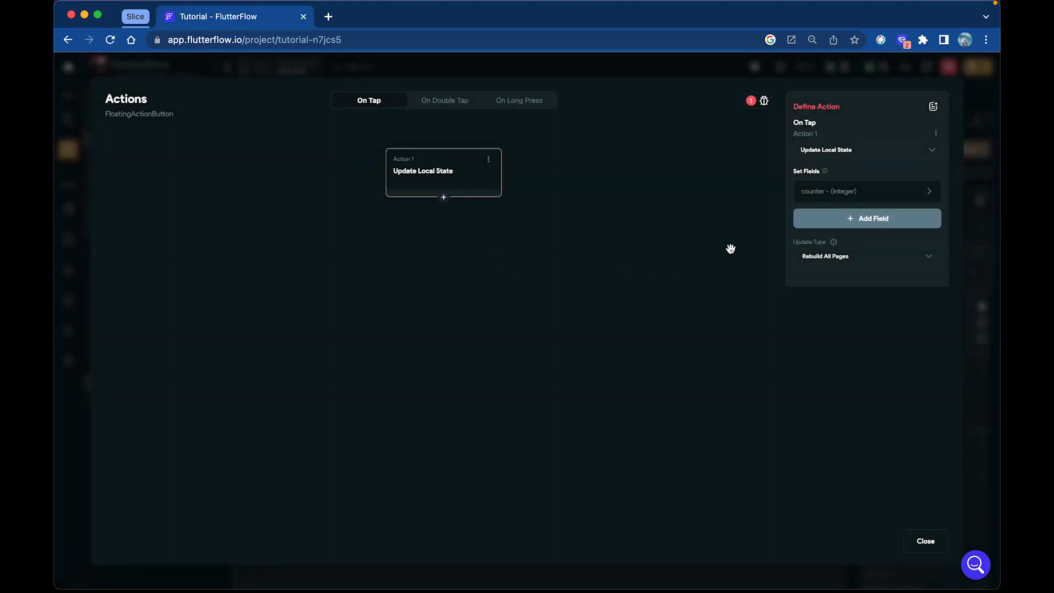
{"action": "left_click", "coordinate": [865, 196]}
{"action": "left_click", "coordinate": [850, 230]}
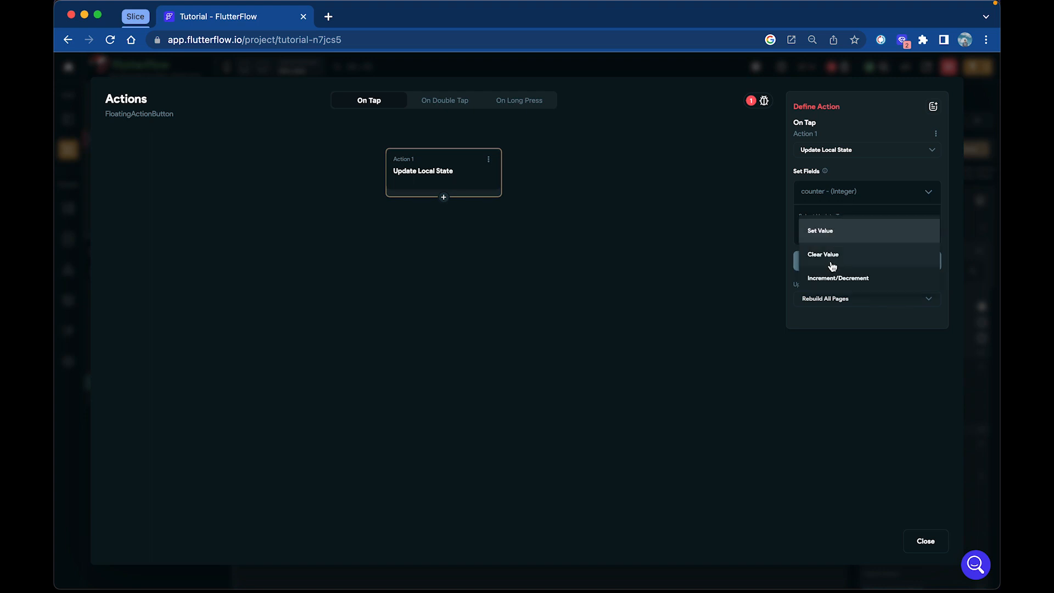
{"action": "left_click", "coordinate": [835, 279]}
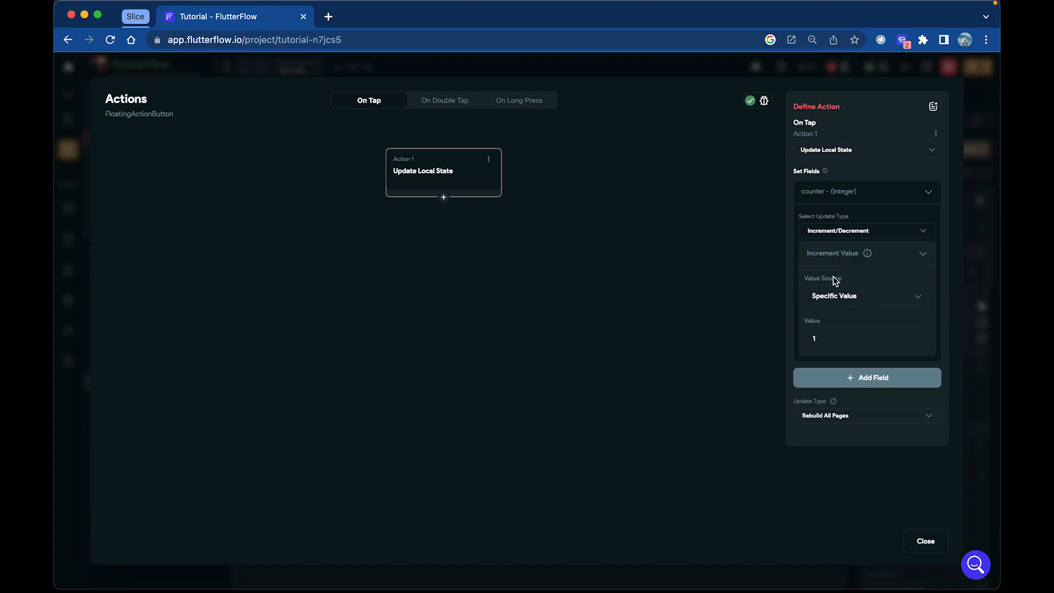
{"action": "left_click", "coordinate": [820, 339]}
{"action": "left_click", "coordinate": [926, 541]}
{"action": "left_click", "coordinate": [544, 372]}
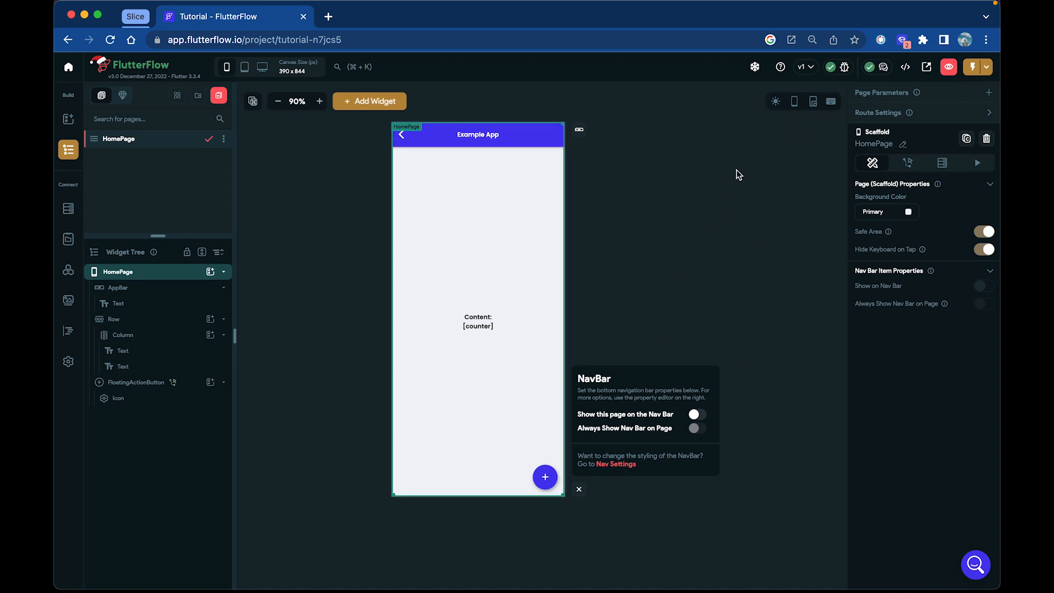
Run the Tutorial app in Test Mode
{"action": "left_click", "coordinate": [987, 67]}
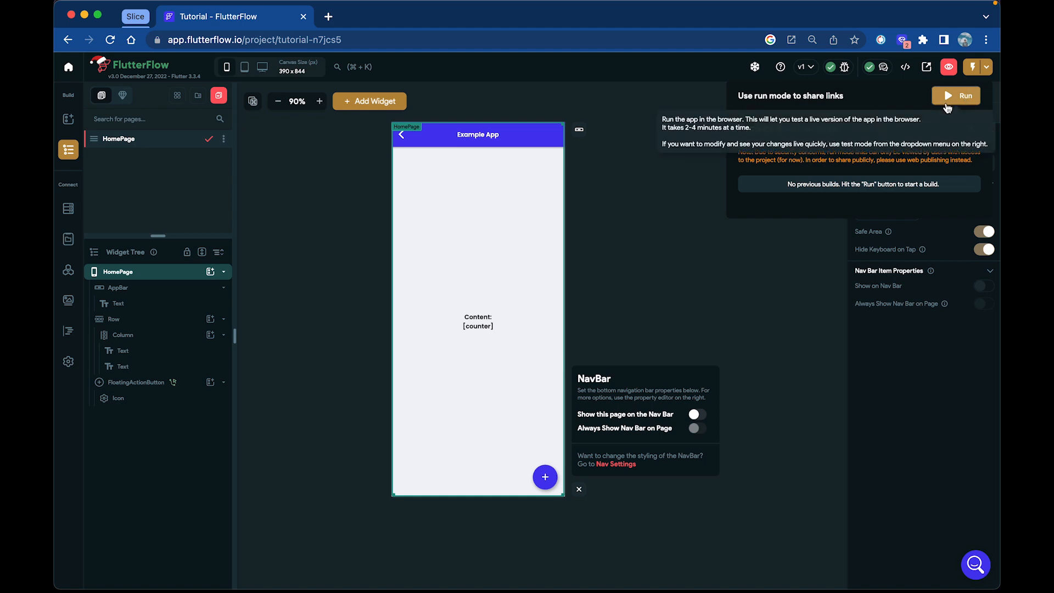
{"action": "left_click", "coordinate": [971, 129]}
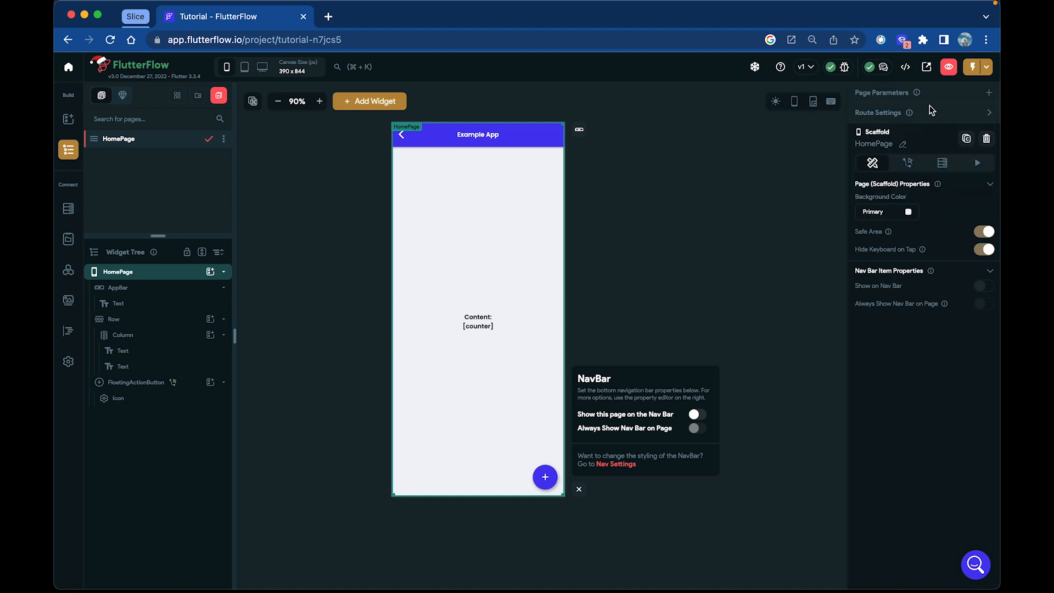
{"action": "left_click", "coordinate": [973, 69]}
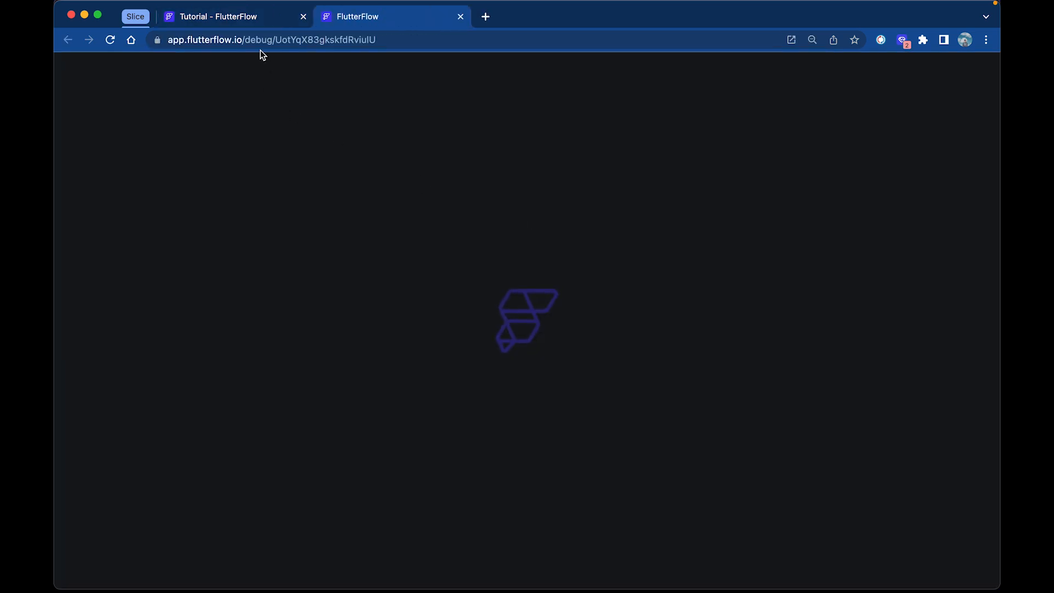
{"action": "left_click", "coordinate": [264, 19]}
{"action": "left_click", "coordinate": [347, 18]}
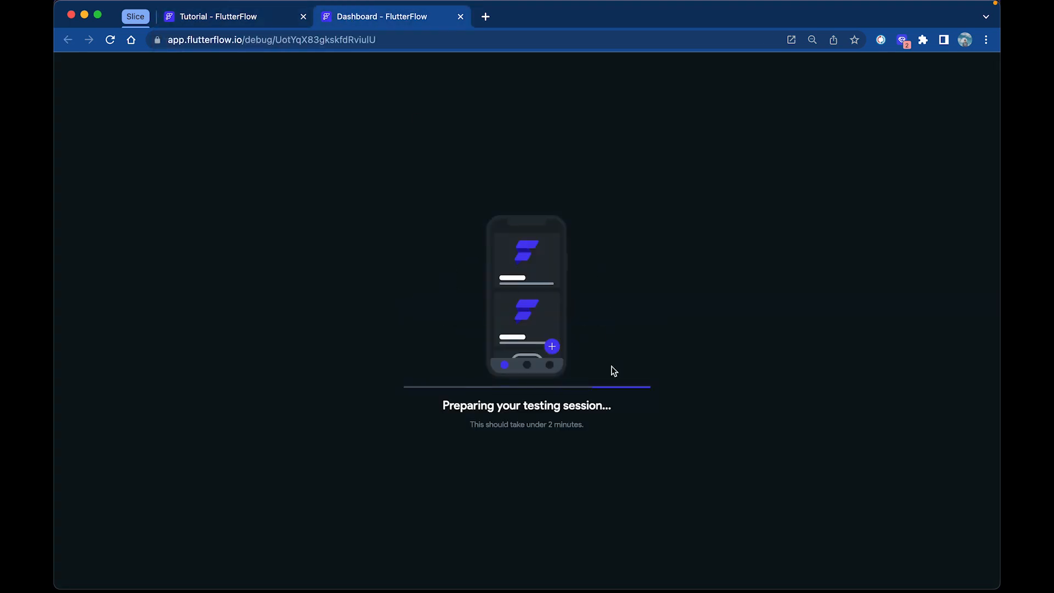
{"action": "left_click", "coordinate": [264, 17]}
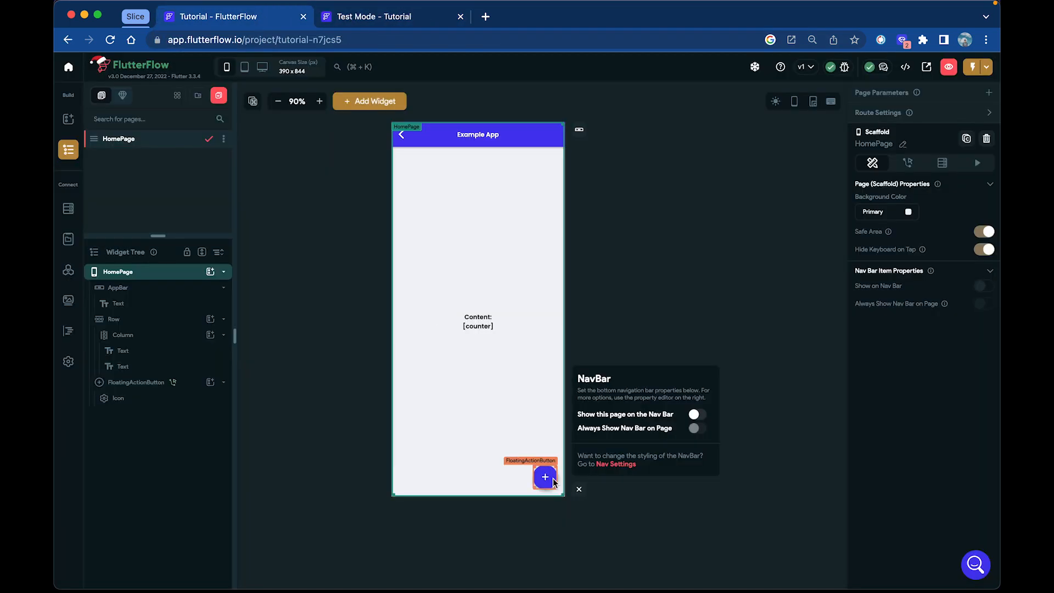
{"action": "left_click", "coordinate": [384, 18]}
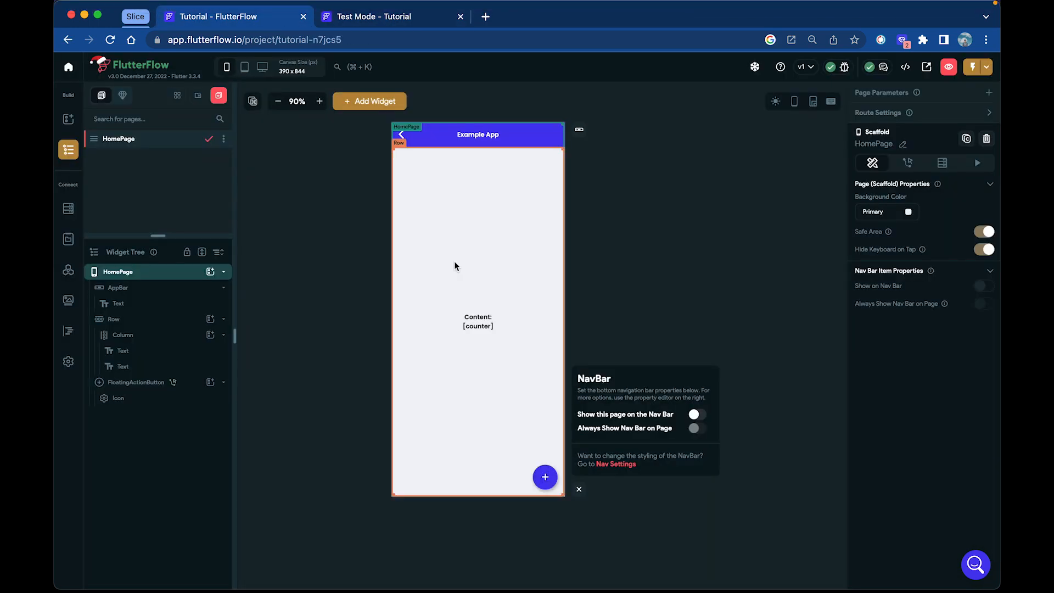
Test the counter in the Test Mode session by repeatedly using the app's plus button
{"action": "left_click", "coordinate": [369, 20]}
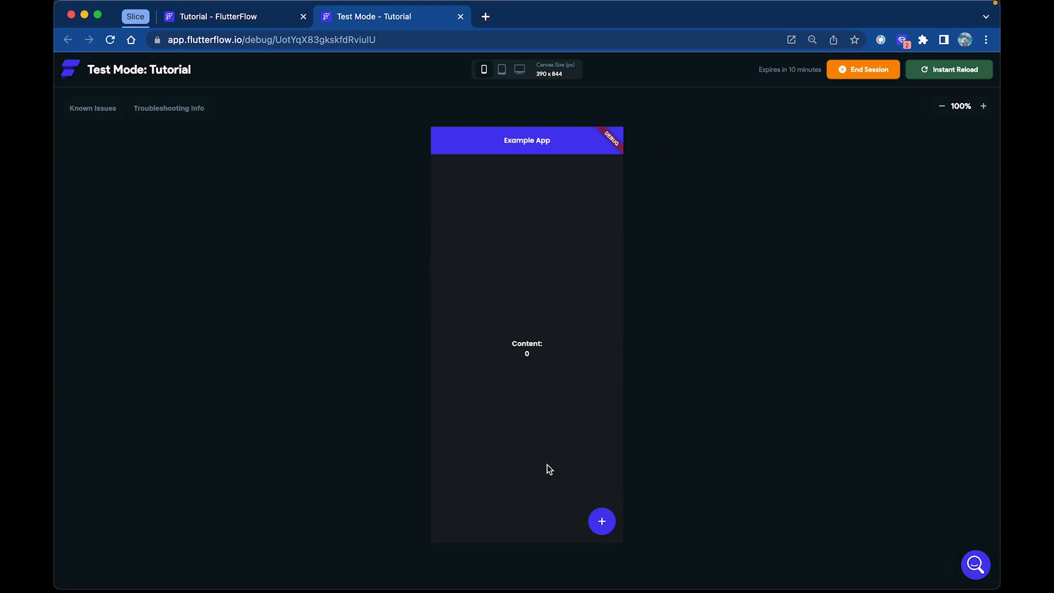
{"action": "left_click", "coordinate": [602, 528]}
{"action": "left_click", "coordinate": [601, 523]}
{"action": "left_click", "coordinate": [600, 523]}
{"action": "left_click", "coordinate": [600, 523]}
{"action": "left_click", "coordinate": [600, 523]}
{"action": "left_click", "coordinate": [600, 523]}
{"action": "left_click", "coordinate": [600, 523]}
{"action": "left_click", "coordinate": [600, 523]}
{"action": "double_click", "coordinate": [600, 523]}
{"action": "left_click", "coordinate": [601, 523]}
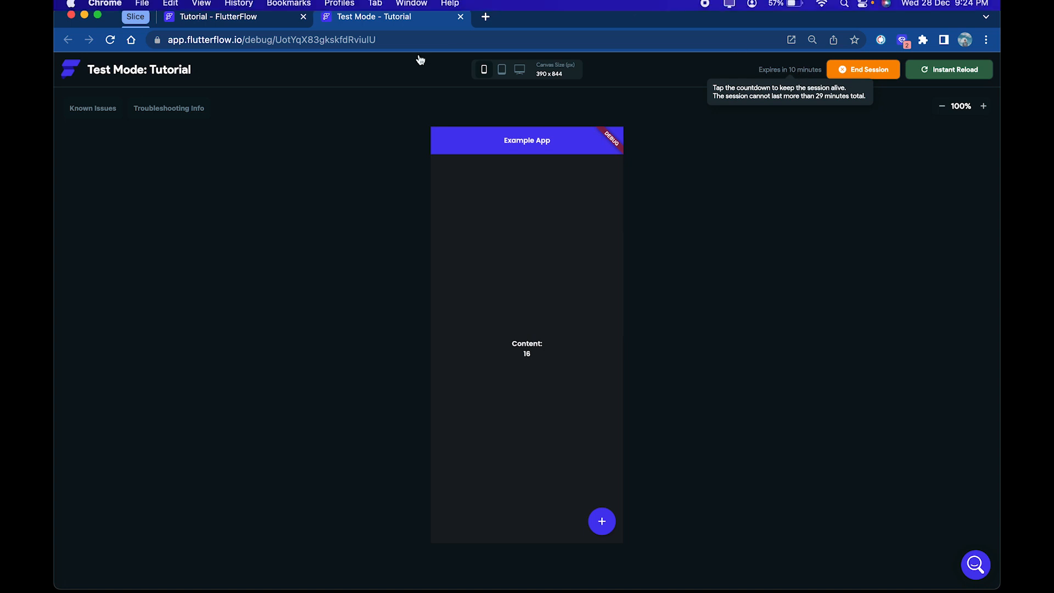
Return to the project editor and change the "Content:" text on the HomePage to "Content of app:"
{"action": "left_click", "coordinate": [236, 16]}
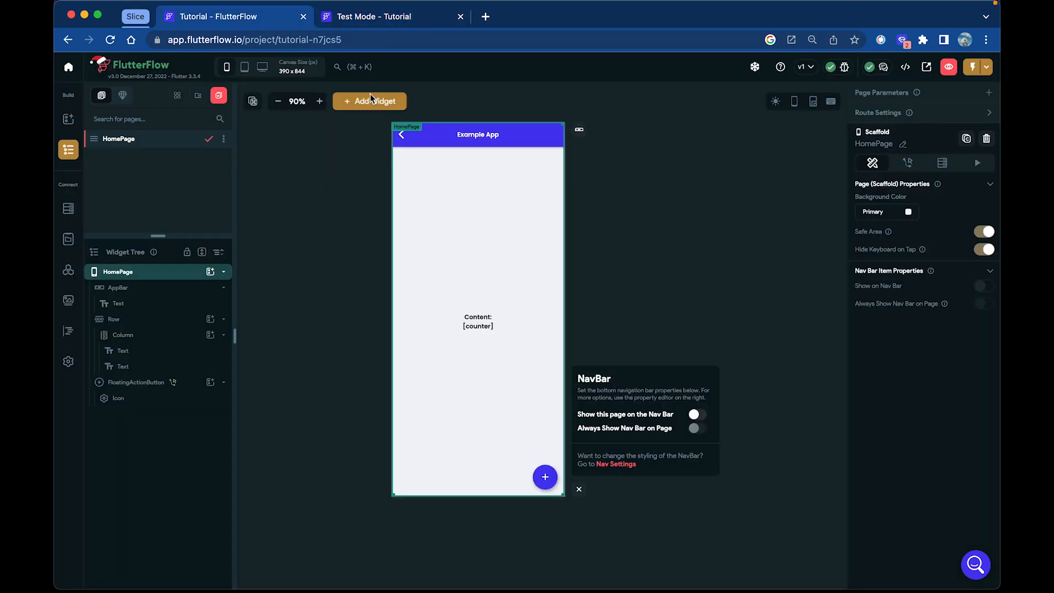
{"action": "left_click", "coordinate": [482, 317]}
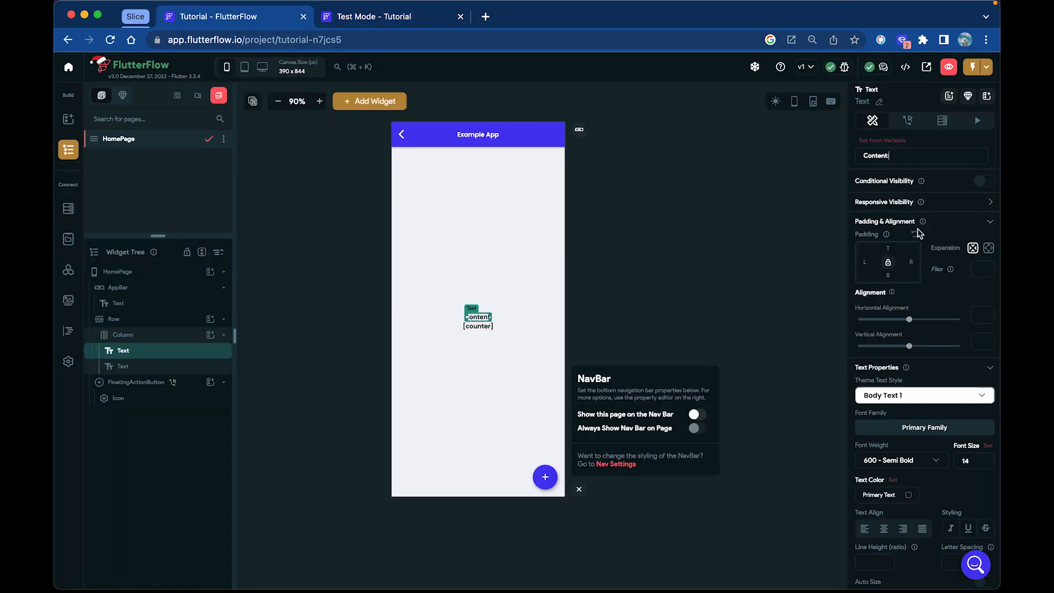
{"action": "type", "text": "of app"}
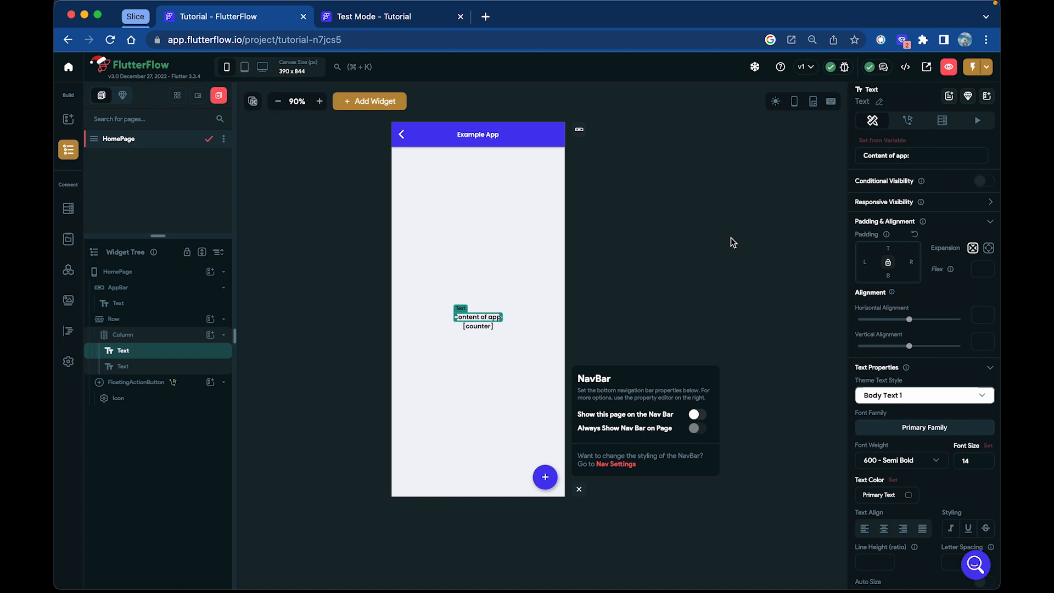
Refresh the Test Mode page and run an Instant Reload to load the edited text into the running app
{"action": "left_click", "coordinate": [404, 17]}
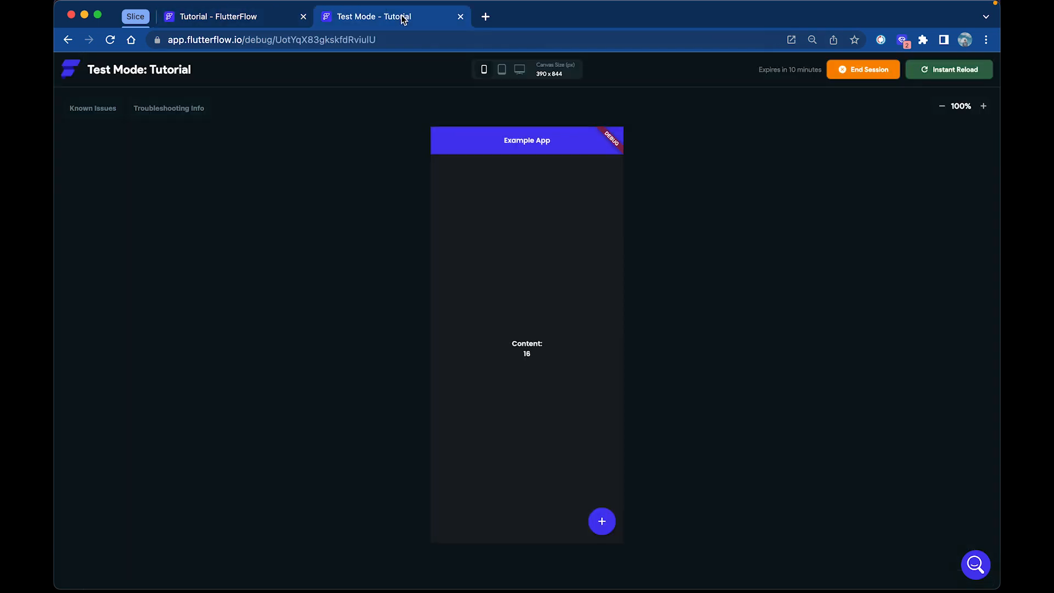
{"action": "left_click", "coordinate": [110, 39]}
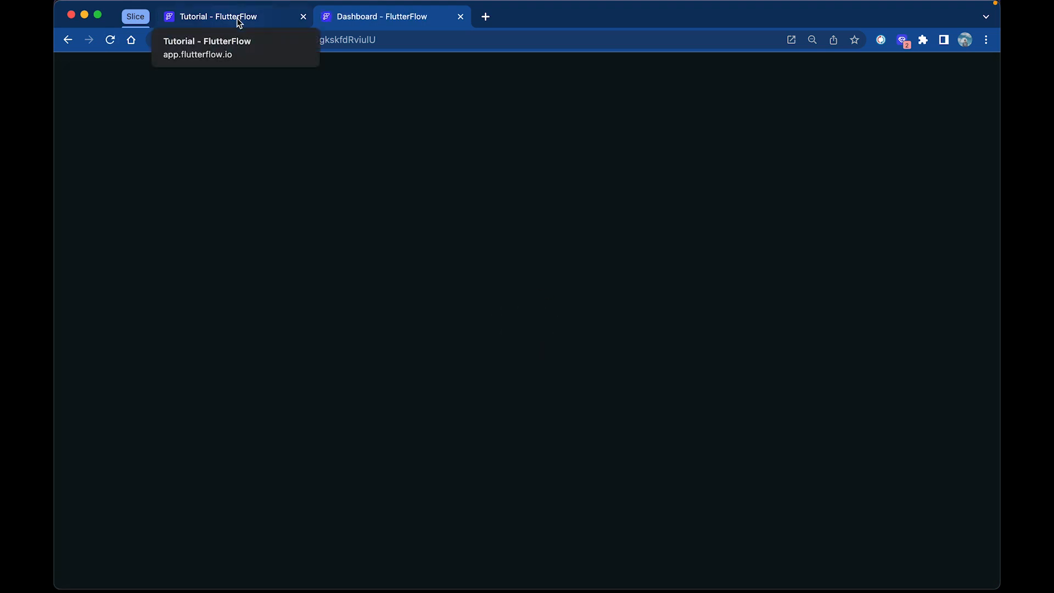
{"action": "left_click", "coordinate": [237, 18]}
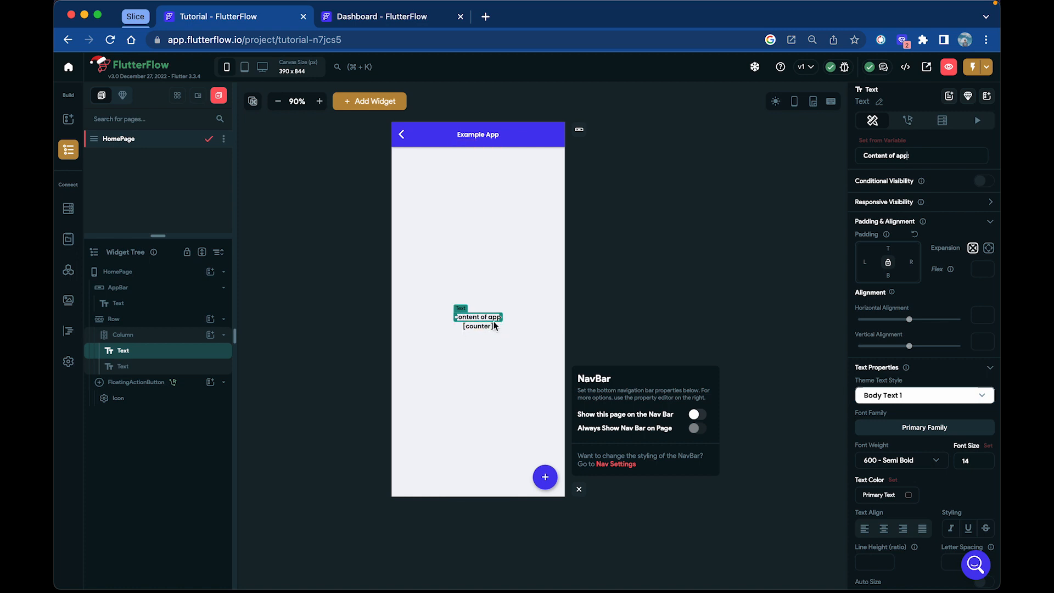
{"action": "left_click", "coordinate": [375, 23]}
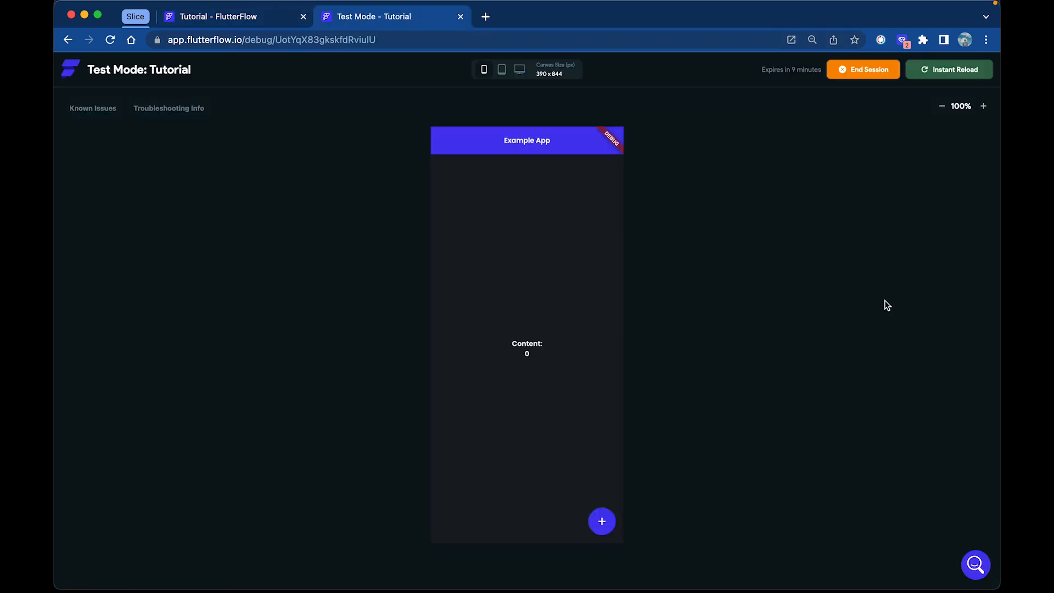
{"action": "left_click", "coordinate": [927, 74]}
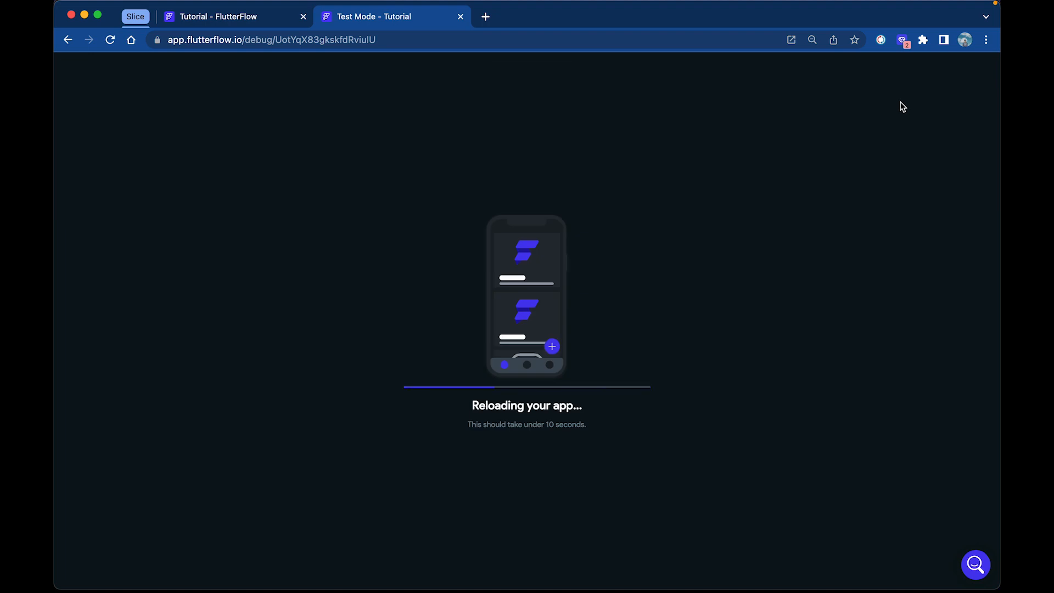